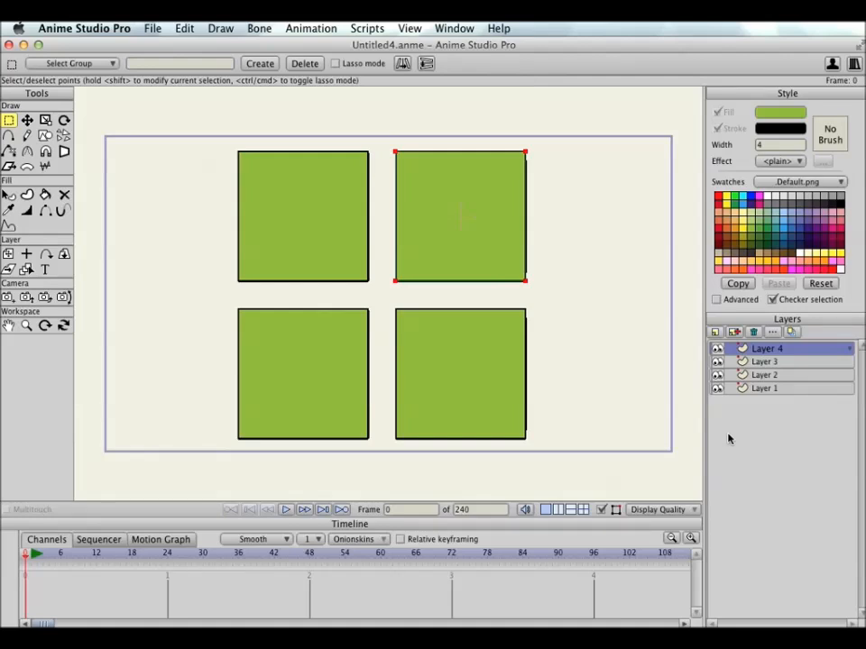
Step: Try moving the upper-right square on Layer 4 backward and forward in Z depth, undoing each move
{"action": "left_click", "coordinate": [8, 254]}
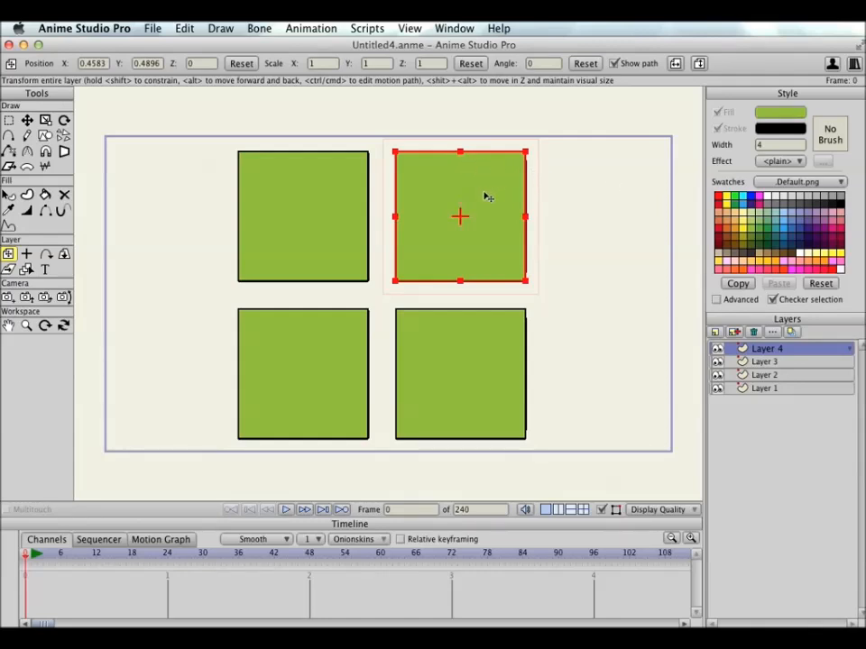
{"action": "left_click_drag", "start_coordinate": [487, 210], "coordinate": [495, 187]}
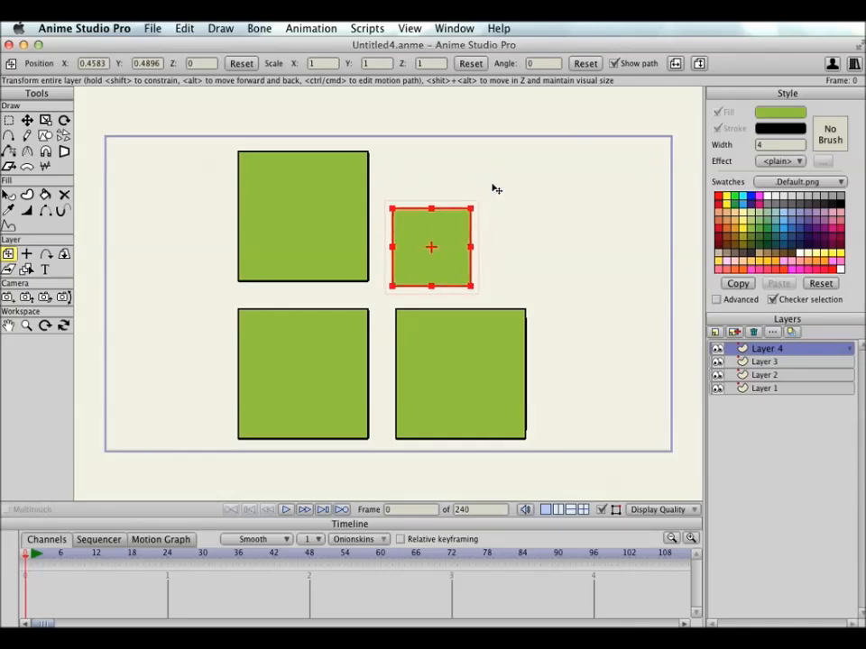
{"action": "key", "text": "super+z"}
{"action": "left_click_drag", "start_coordinate": [493, 198], "coordinate": [519, 264]}
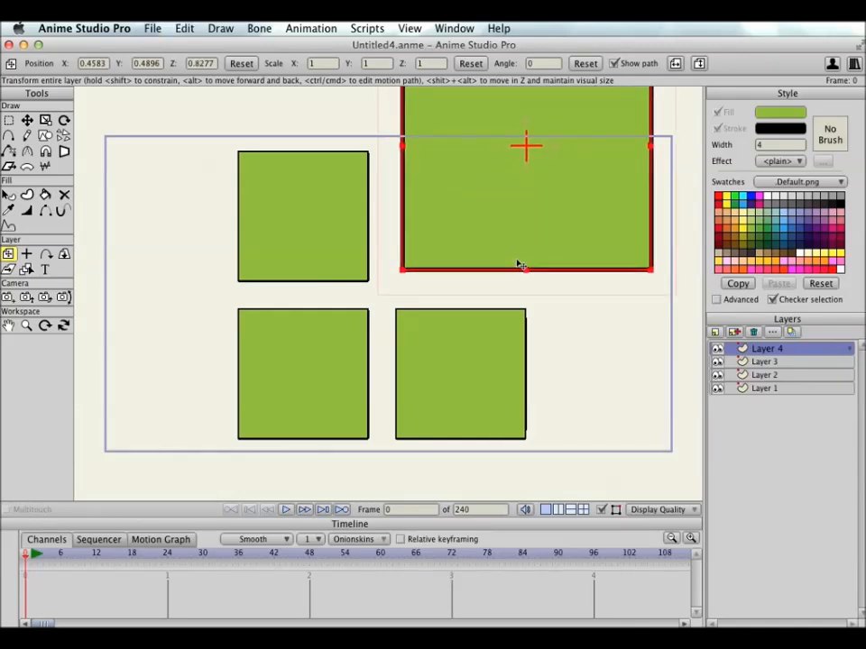
{"action": "key", "text": "super+z"}
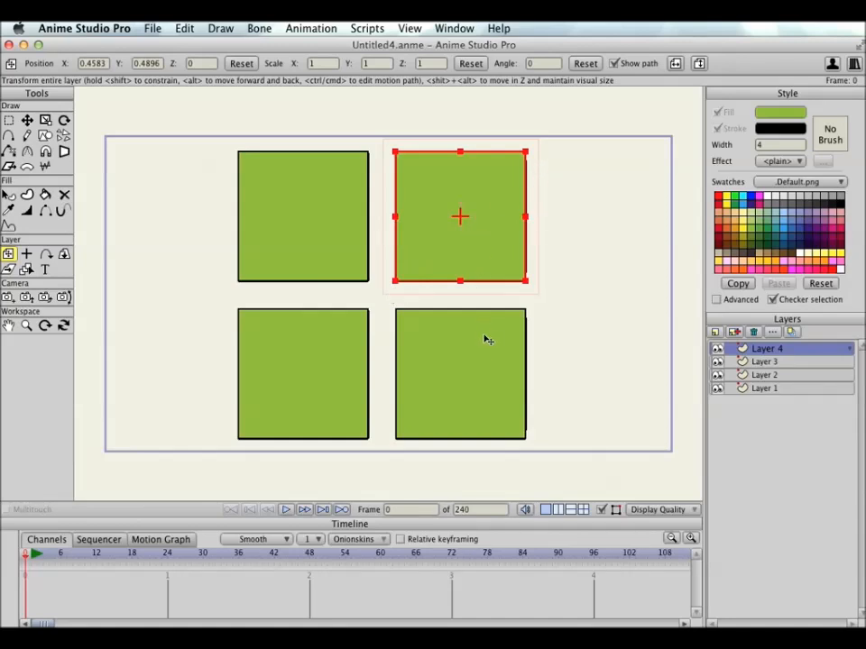
{"action": "left_click_drag", "start_coordinate": [489, 433], "coordinate": [497, 383]}
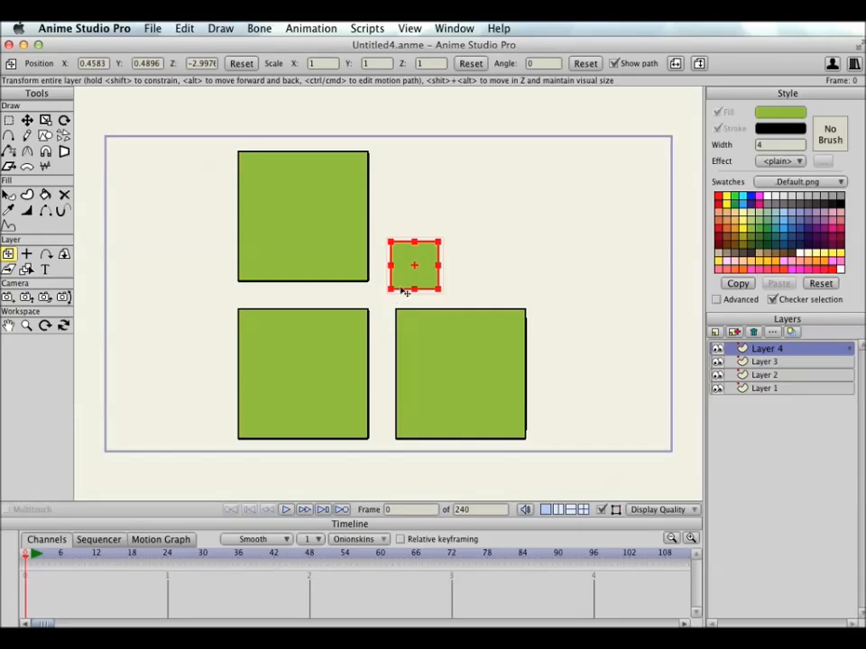
{"action": "key", "text": "super+z"}
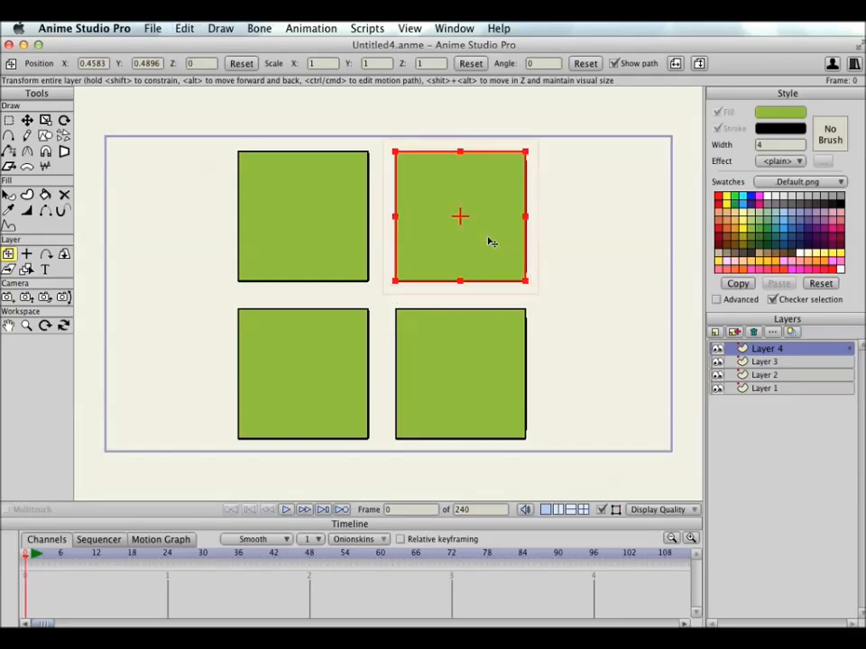
Step: Try pushing Layer 4 back to a Z of about -0.88, inspect its depth by orbiting the workspace, and undo the move
{"action": "left_click_drag", "start_coordinate": [493, 254], "coordinate": [495, 231]}
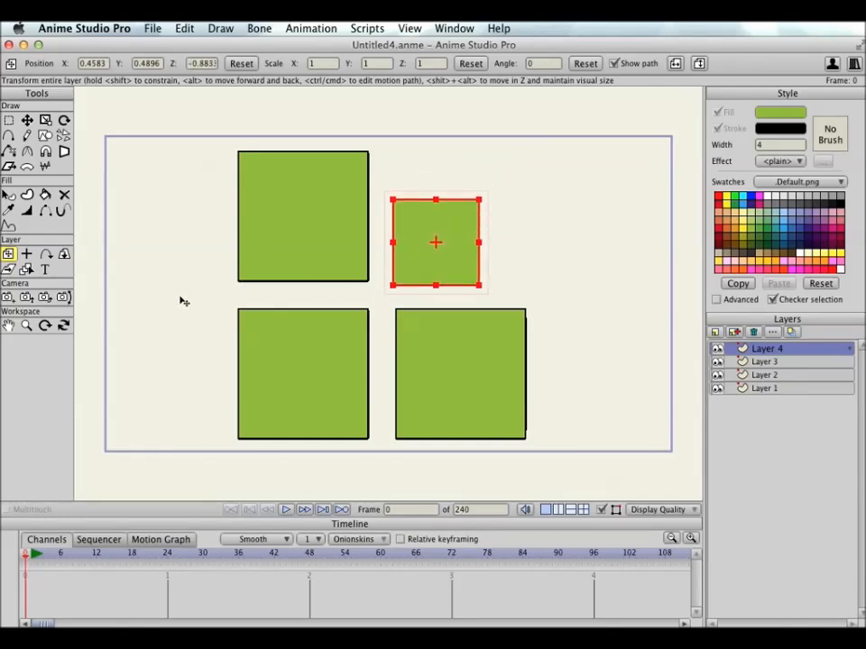
{"action": "left_click", "coordinate": [64, 326]}
{"action": "left_click_drag", "start_coordinate": [377, 335], "coordinate": [412, 259]}
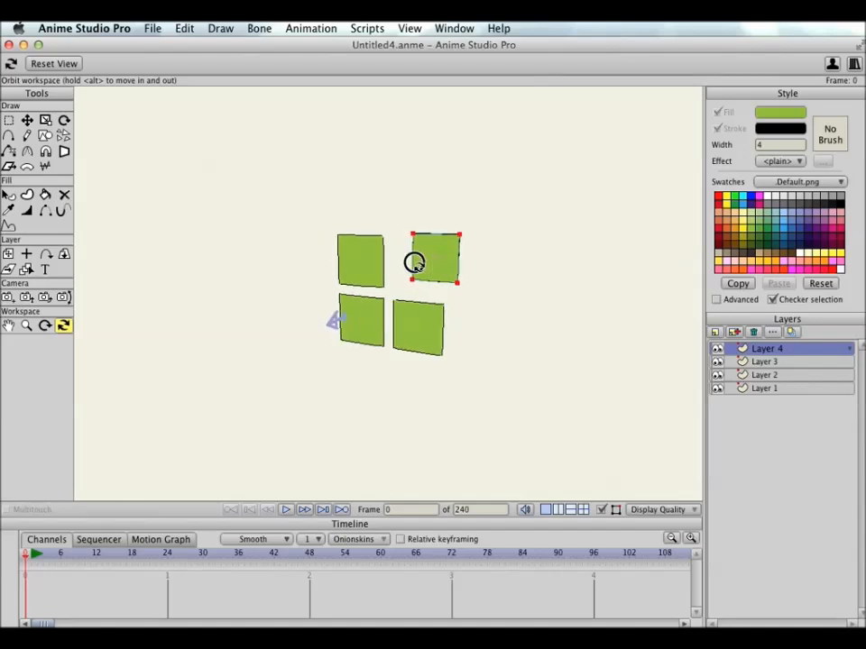
{"action": "left_click", "coordinate": [410, 29]}
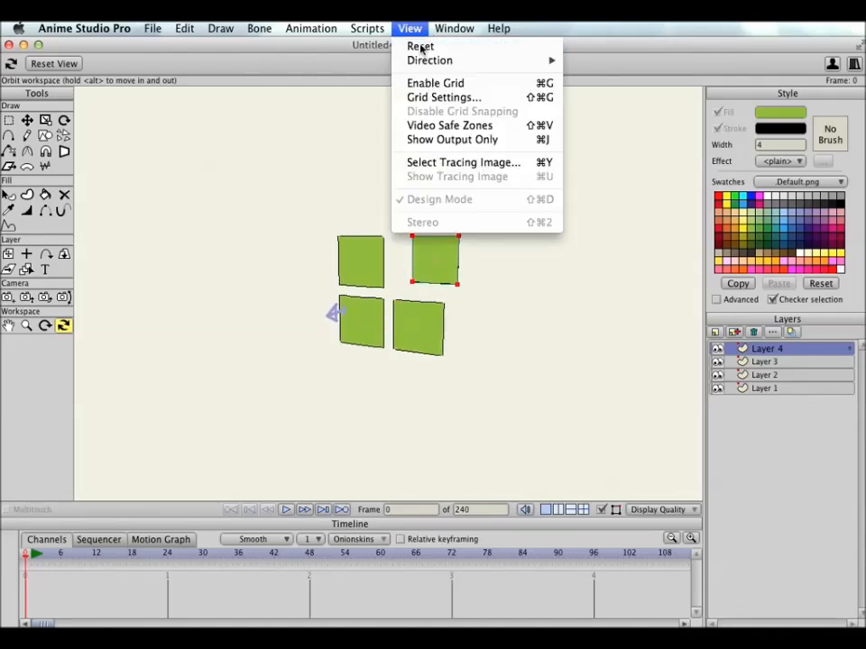
{"action": "left_click", "coordinate": [420, 46]}
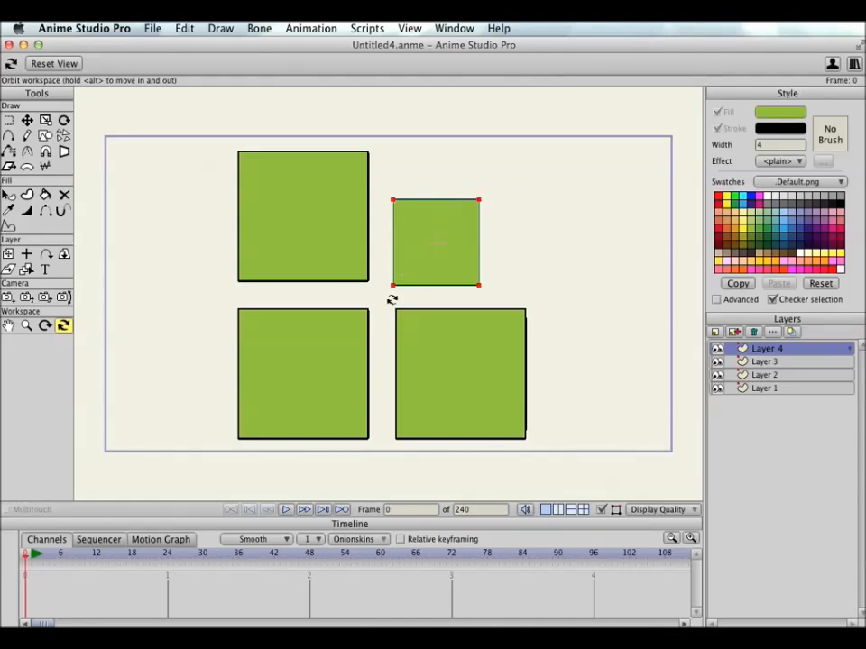
{"action": "key", "text": "super+z"}
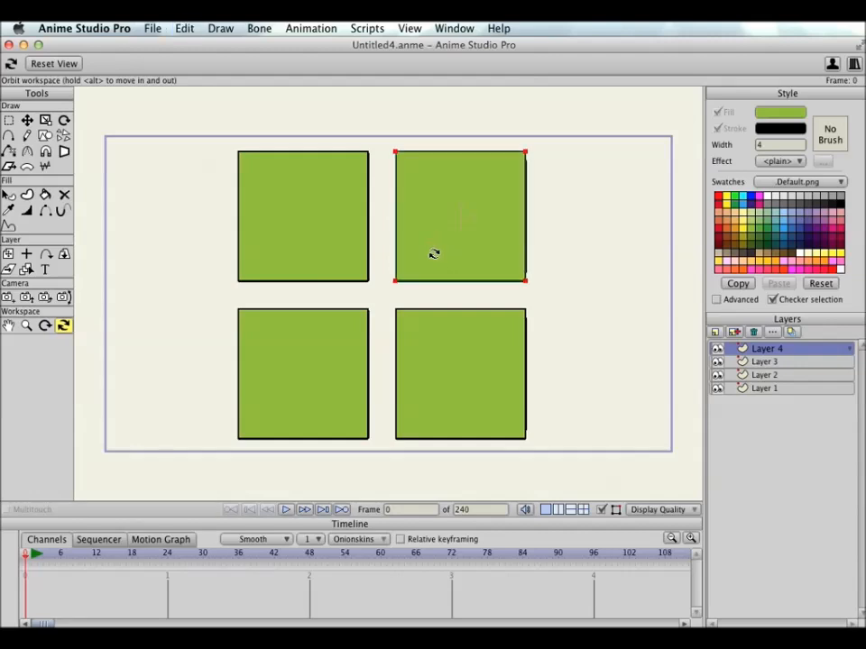
Step: Try pushing Layer 4 back to a Z of about -1.76 while maintaining its visual size
{"action": "left_click", "coordinate": [9, 255]}
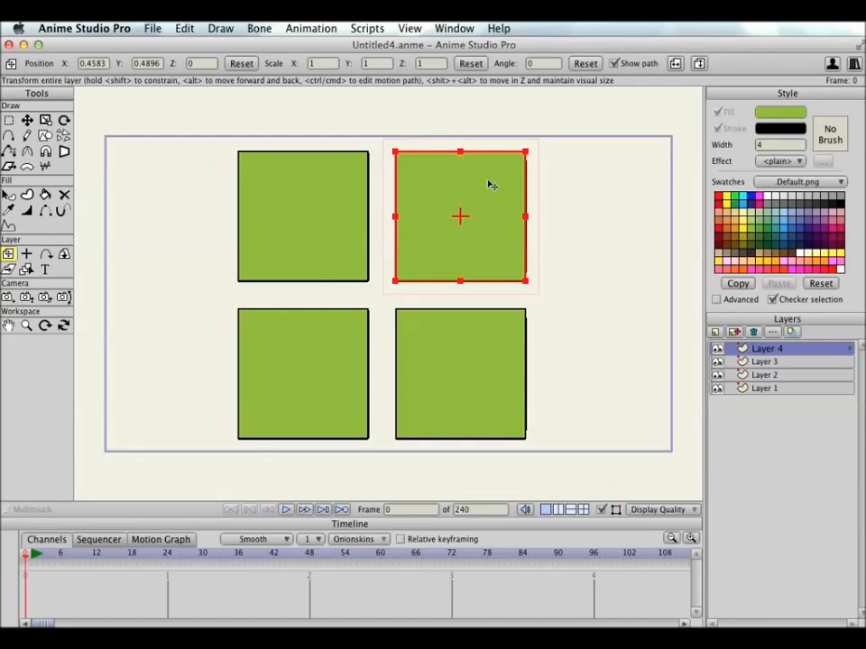
{"action": "left_click", "coordinate": [484, 265]}
{"action": "left_click_drag", "start_coordinate": [484, 264], "coordinate": [486, 236]}
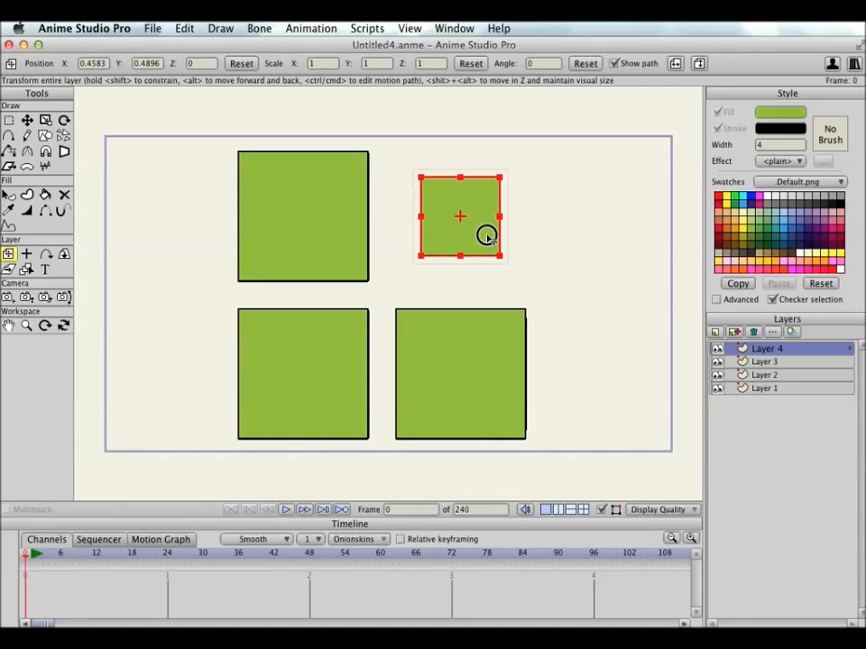
{"action": "mouse_move", "coordinate": [486, 236]}
{"action": "left_mouse_down"}
{"action": "mouse_move", "coordinate": [485, 221]}
{"action": "mouse_move", "coordinate": [486, 252]}
{"action": "mouse_move", "coordinate": [485, 213]}
{"action": "mouse_move", "coordinate": [486, 246]}
{"action": "mouse_move", "coordinate": [486, 228]}
{"action": "left_mouse_up"}
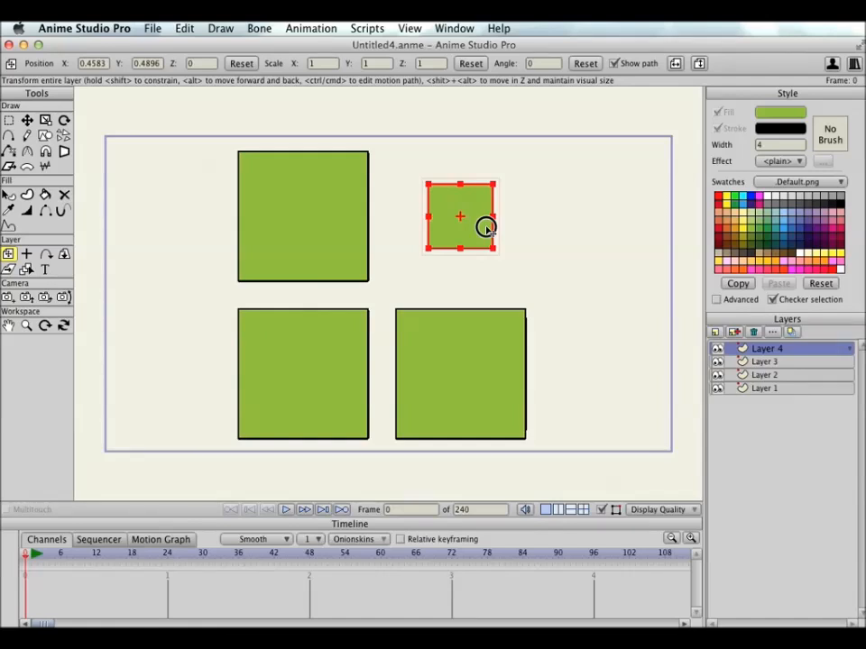
{"action": "left_click_drag", "start_coordinate": [486, 228], "coordinate": [489, 232]}
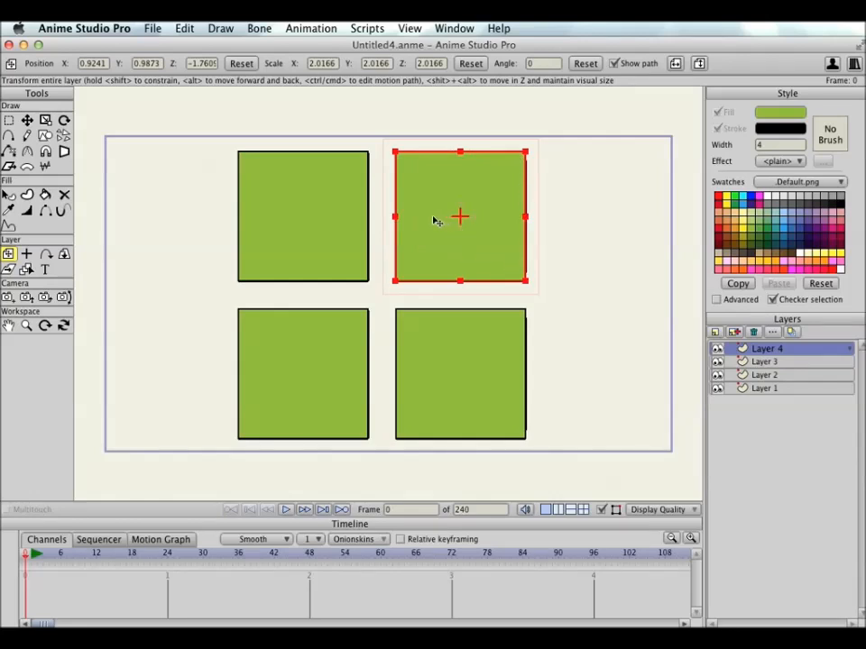
Step: Orbit the workspace to examine Layer 4's depth and real size against the other squares, and undo its last move
{"action": "left_click", "coordinate": [63, 325]}
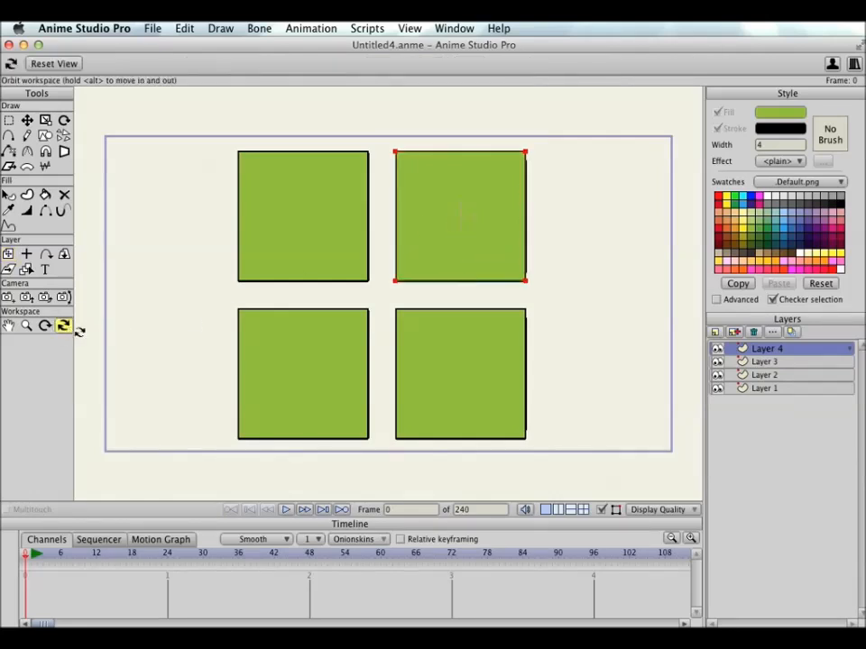
{"action": "left_click_drag", "start_coordinate": [499, 330], "coordinate": [591, 215]}
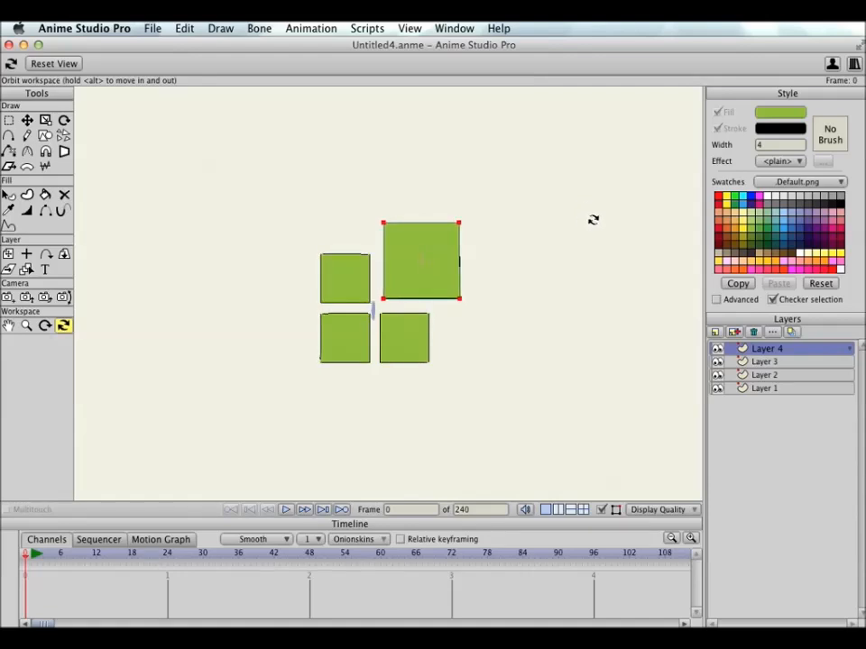
{"action": "left_click_drag", "start_coordinate": [550, 276], "coordinate": [478, 300]}
{"action": "left_click_drag", "start_coordinate": [499, 279], "coordinate": [290, 307]}
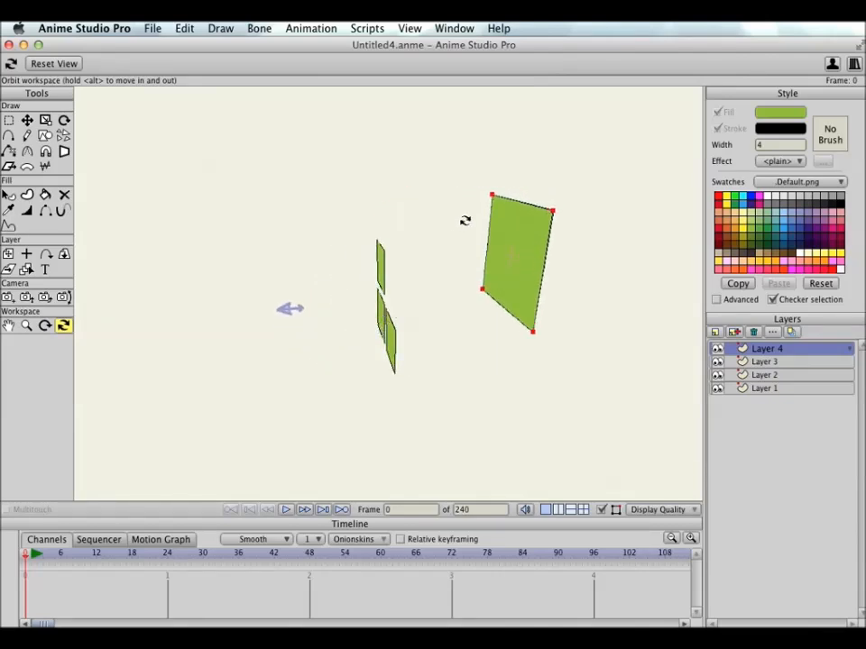
{"action": "left_click_drag", "start_coordinate": [424, 348], "coordinate": [554, 302]}
{"action": "key", "text": "Escape"}
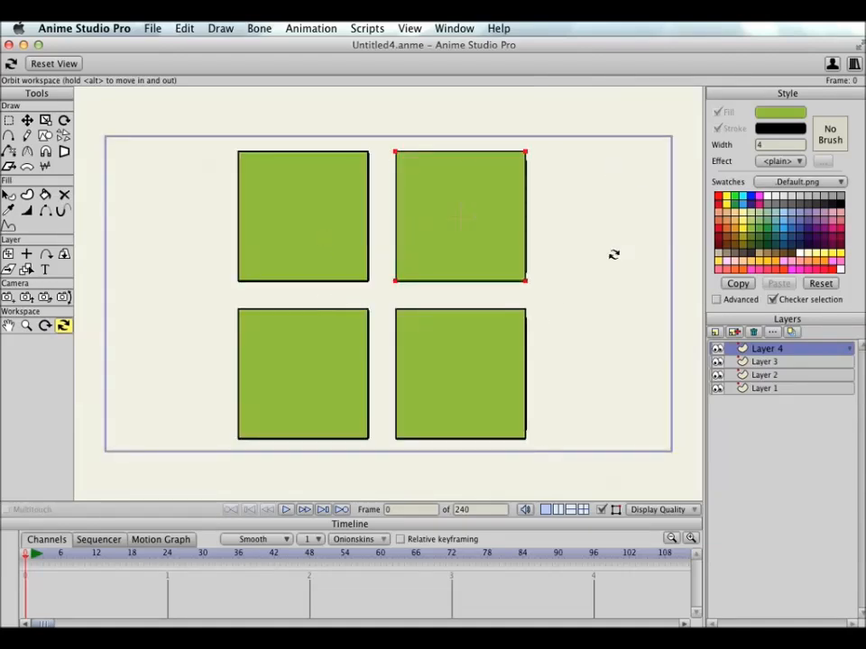
{"action": "left_click", "coordinate": [185, 29]}
{"action": "left_click", "coordinate": [193, 45]}
Step: Try pulling Layer 4 forward to a Z of about 0.73 at constant visual size, inspect it by orbiting, and undo the move
{"action": "left_click", "coordinate": [9, 255]}
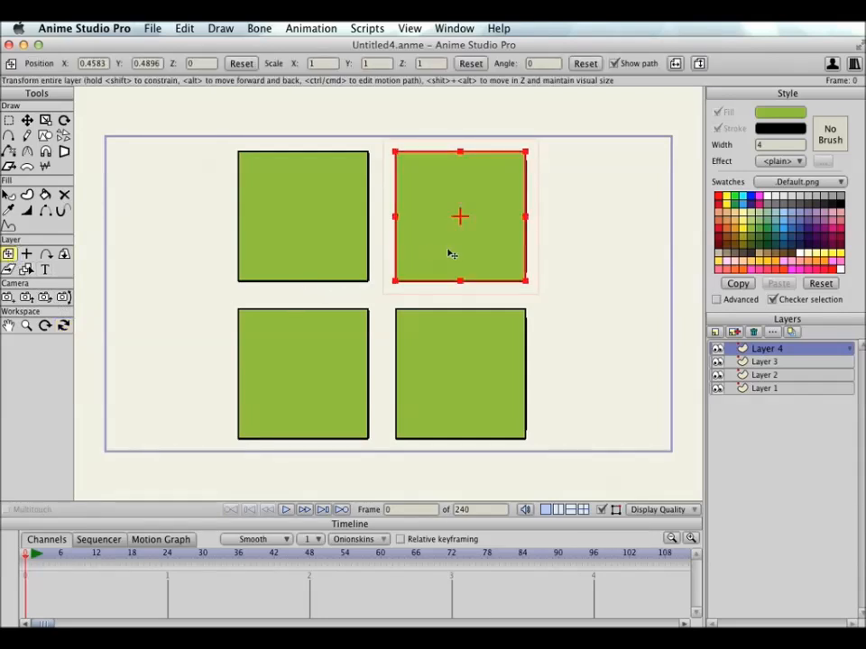
{"action": "left_click_drag", "start_coordinate": [489, 207], "coordinate": [500, 269]}
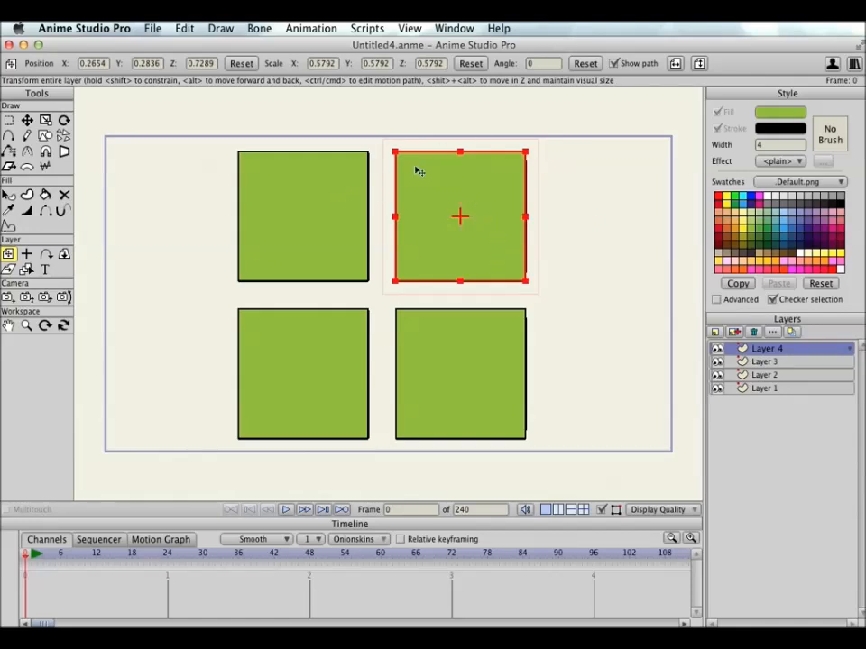
{"action": "left_click", "coordinate": [63, 326]}
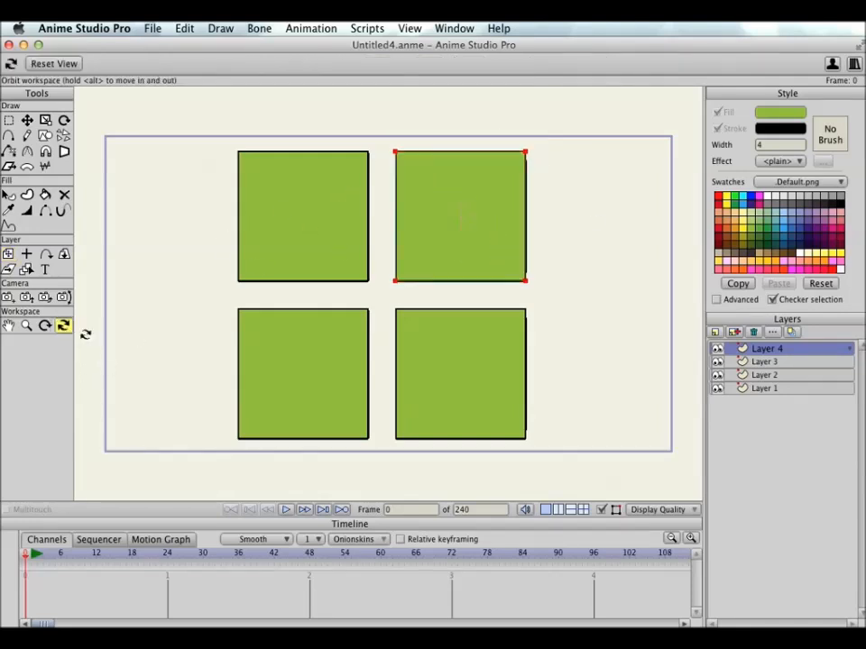
{"action": "left_click_drag", "start_coordinate": [411, 321], "coordinate": [490, 217]}
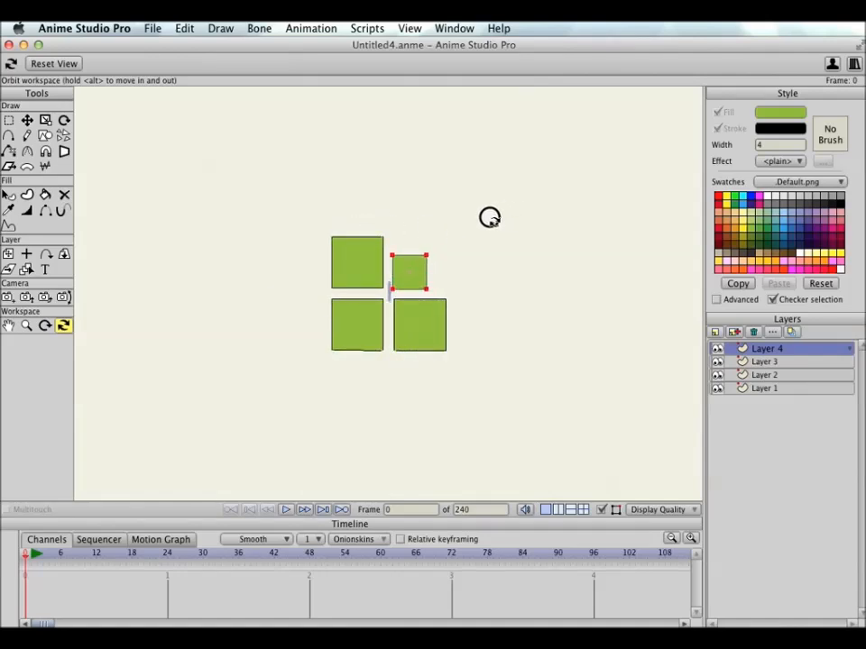
{"action": "left_click", "coordinate": [410, 28]}
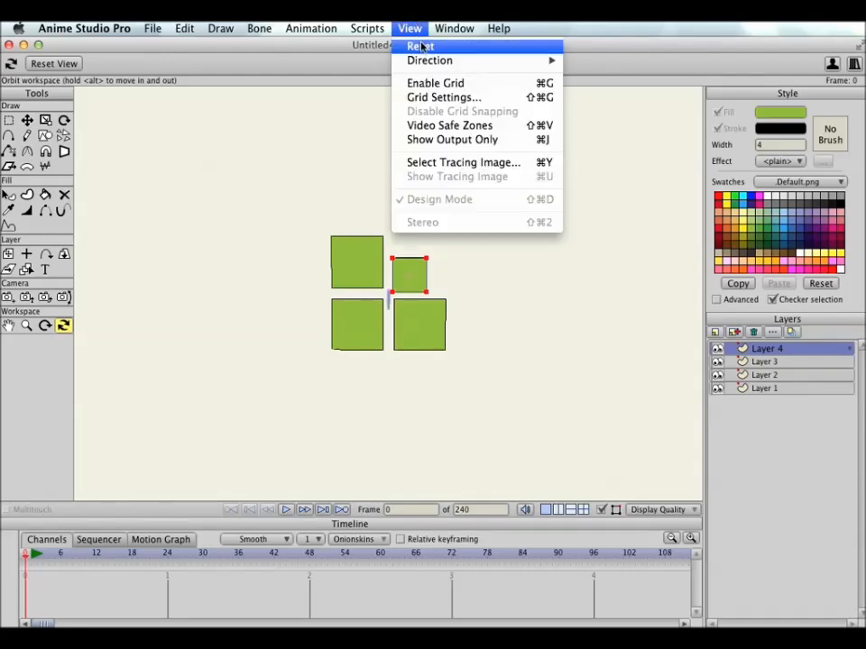
{"action": "left_click", "coordinate": [421, 46]}
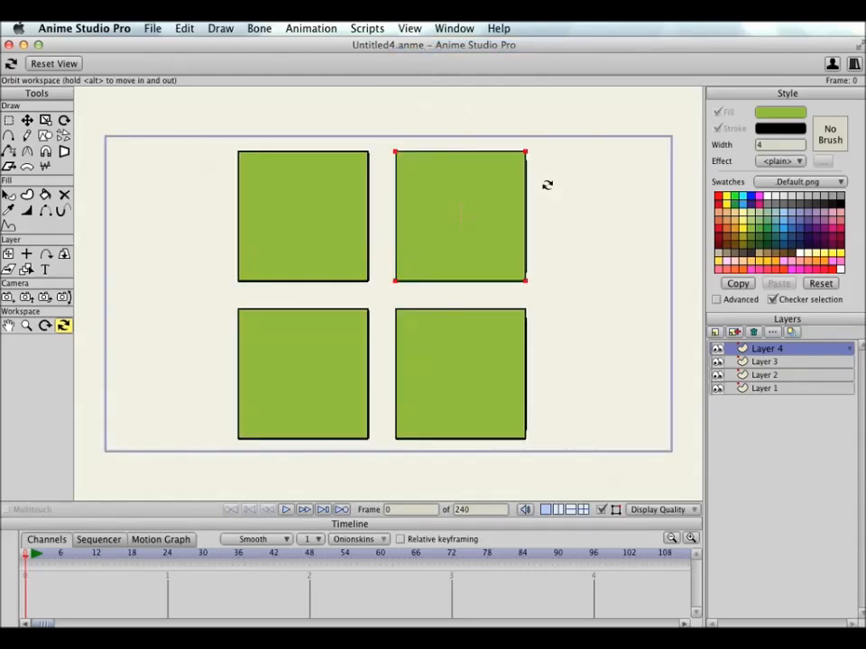
{"action": "key", "text": "super+c"}
Step: Try pushing Layer 4 back to a Z of about -4.06 while maintaining its visual size, and undo the move
{"action": "left_click", "coordinate": [8, 254]}
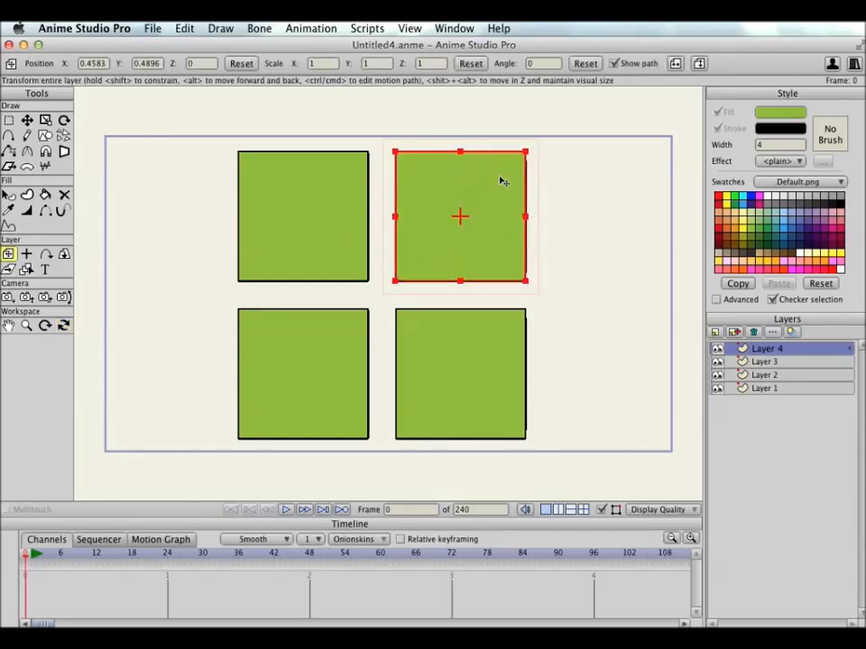
{"action": "left_click_drag", "start_coordinate": [493, 275], "coordinate": [490, 253]}
{"action": "left_click_drag", "start_coordinate": [492, 248], "coordinate": [493, 220]}
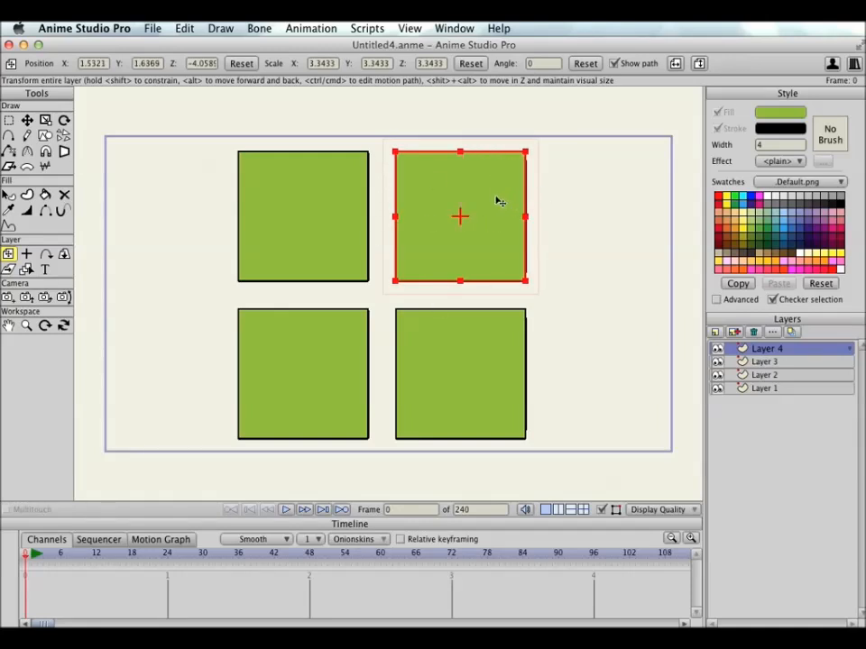
{"action": "key", "text": "super+z"}
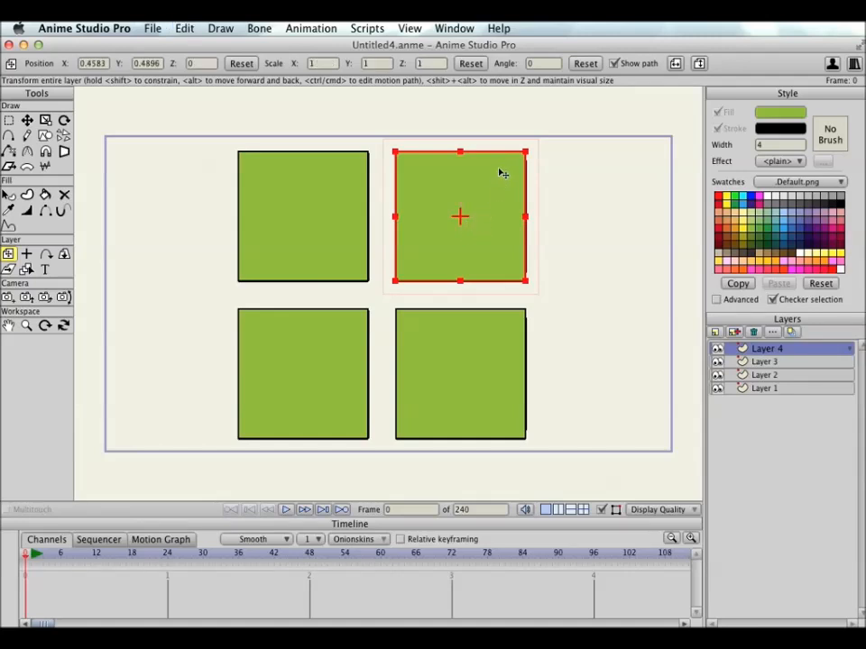
Step: Push Layer 4 back to a Z of about -1.83 while maintaining its visual size
{"action": "left_click_drag", "start_coordinate": [502, 175], "coordinate": [501, 133]}
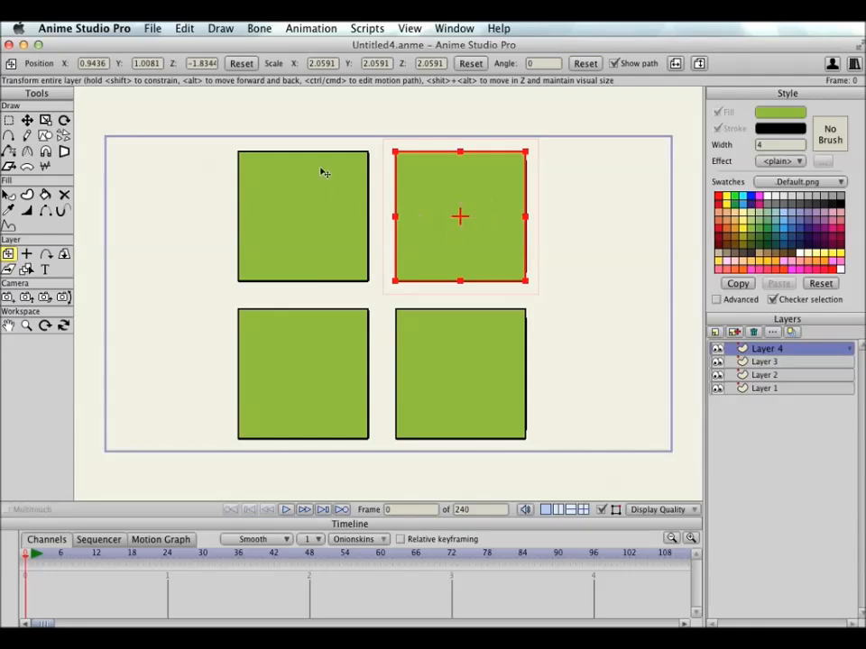
Step: Open the recent project Scenery.anme
{"action": "left_click", "coordinate": [151, 29]}
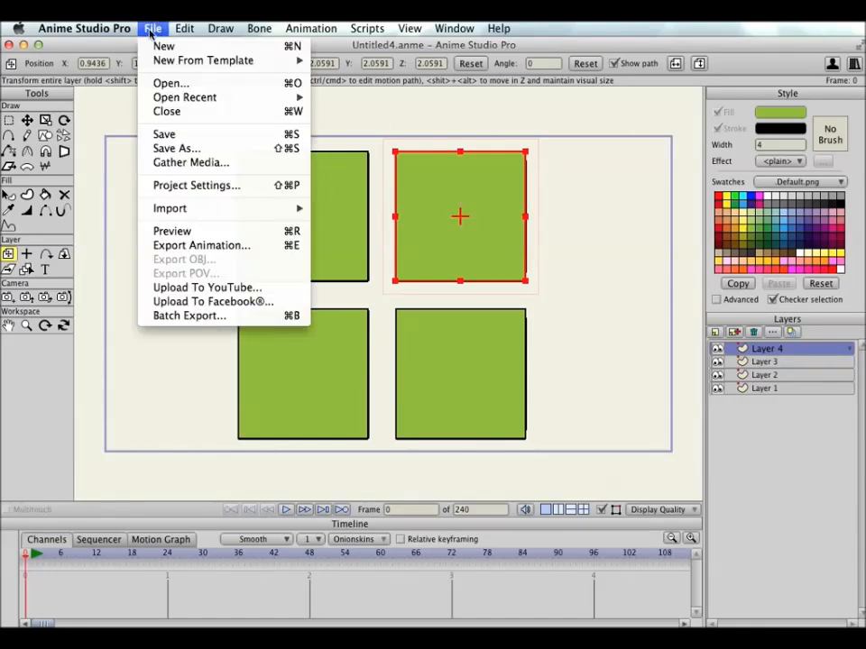
{"action": "mouse_move", "coordinate": [208, 102]}
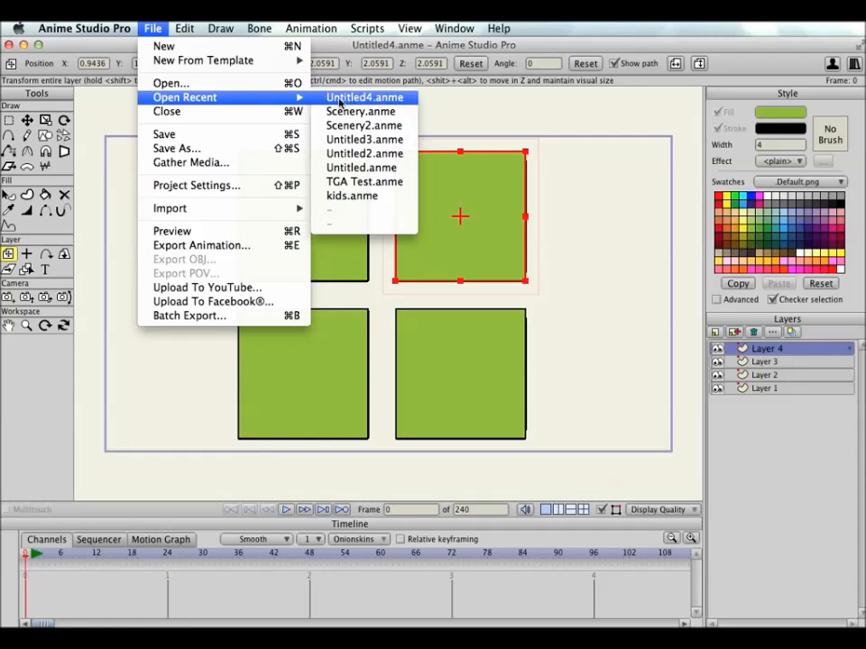
{"action": "left_click", "coordinate": [353, 112]}
{"action": "left_click", "coordinate": [708, 492]}
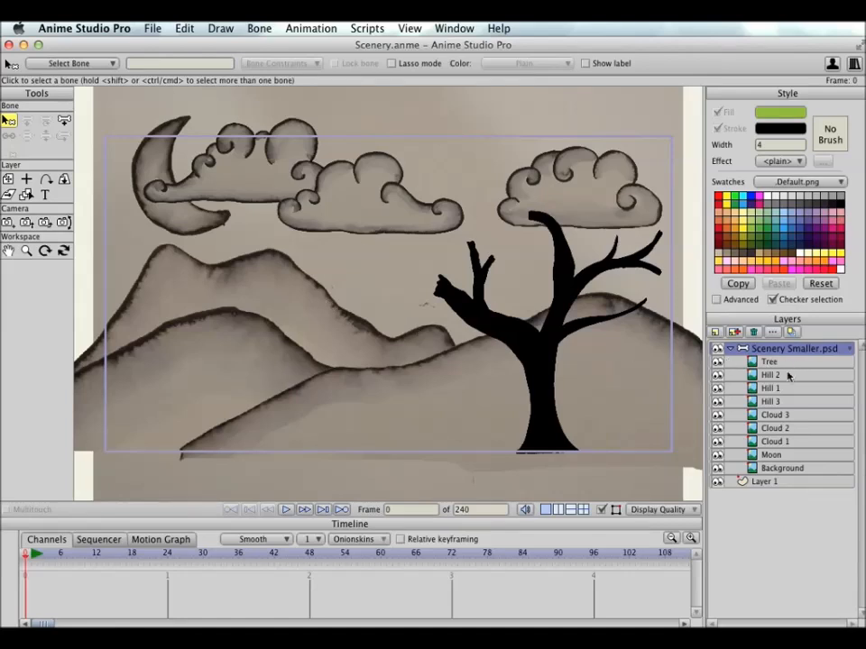
Step: Orbit the workspace to examine how the scenery layers are arranged in depth, and reset the view
{"action": "left_click", "coordinate": [63, 250]}
{"action": "left_click_drag", "start_coordinate": [389, 173], "coordinate": [487, 158]}
{"action": "left_click", "coordinate": [408, 33]}
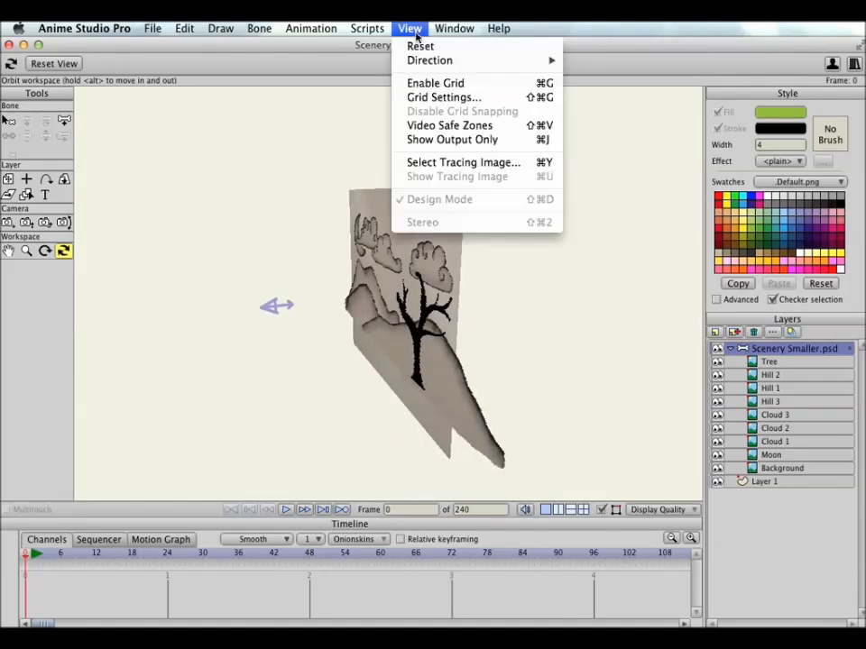
{"action": "left_click", "coordinate": [419, 44]}
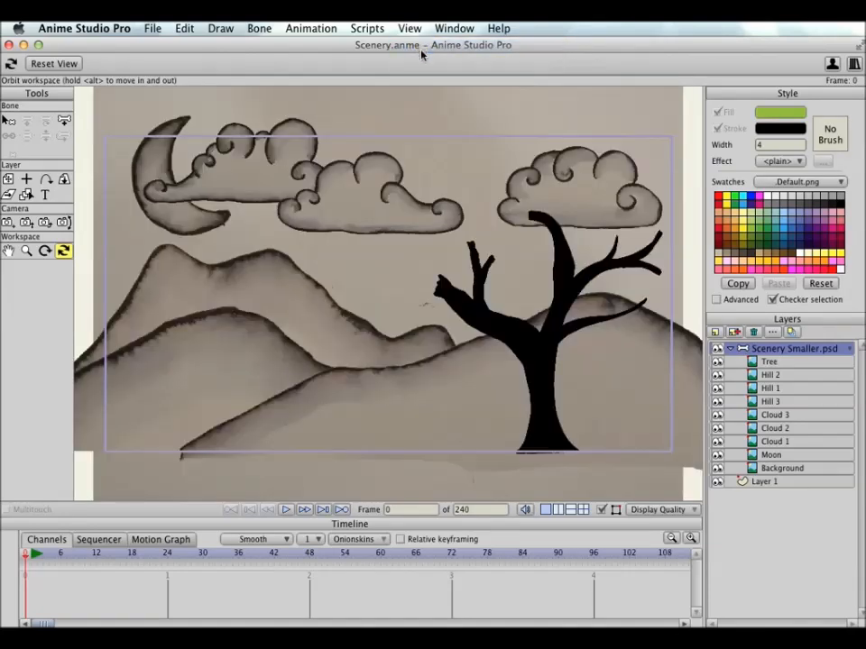
Step: Push the Background layer back to a Z of about -97.65 while maintaining its visual size
{"action": "left_click", "coordinate": [9, 180]}
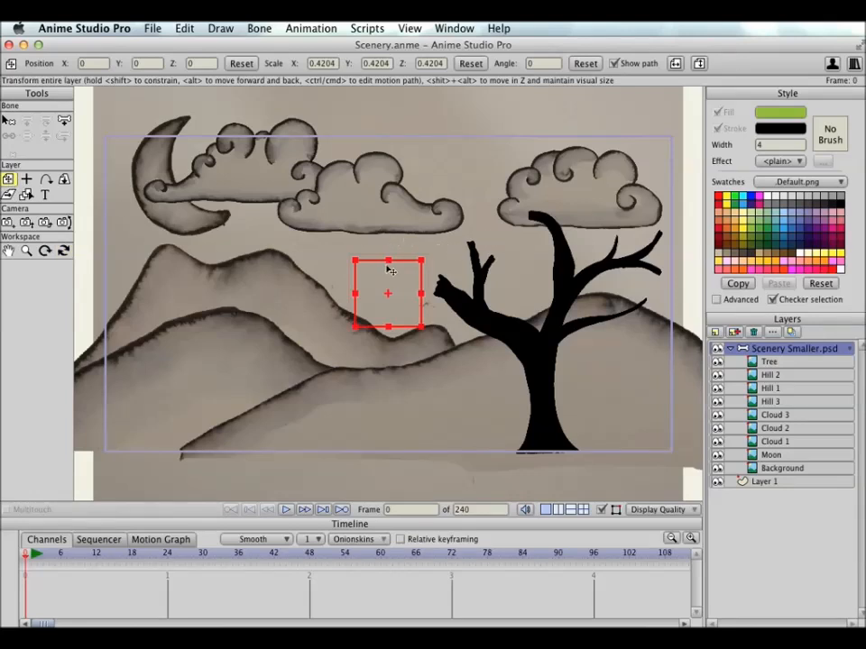
{"action": "right_click", "coordinate": [317, 254], "text": "alt"}
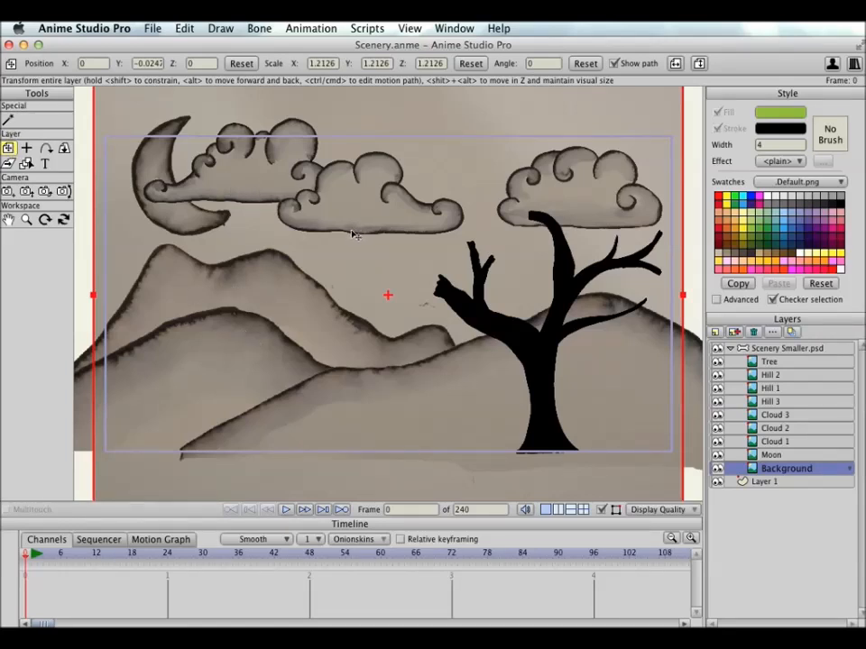
{"action": "left_click_drag", "start_coordinate": [462, 487], "coordinate": [459, 415]}
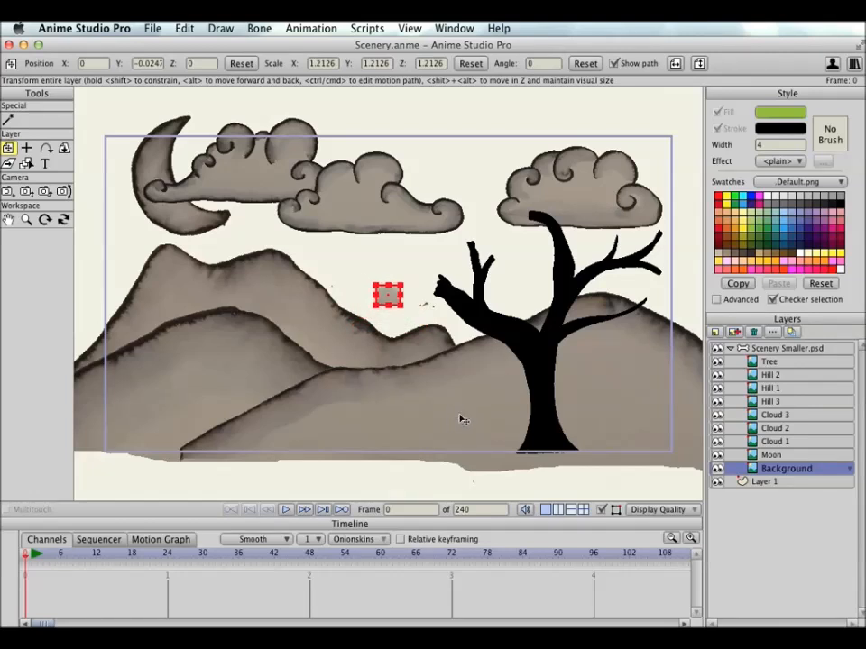
{"action": "key", "text": "super+z"}
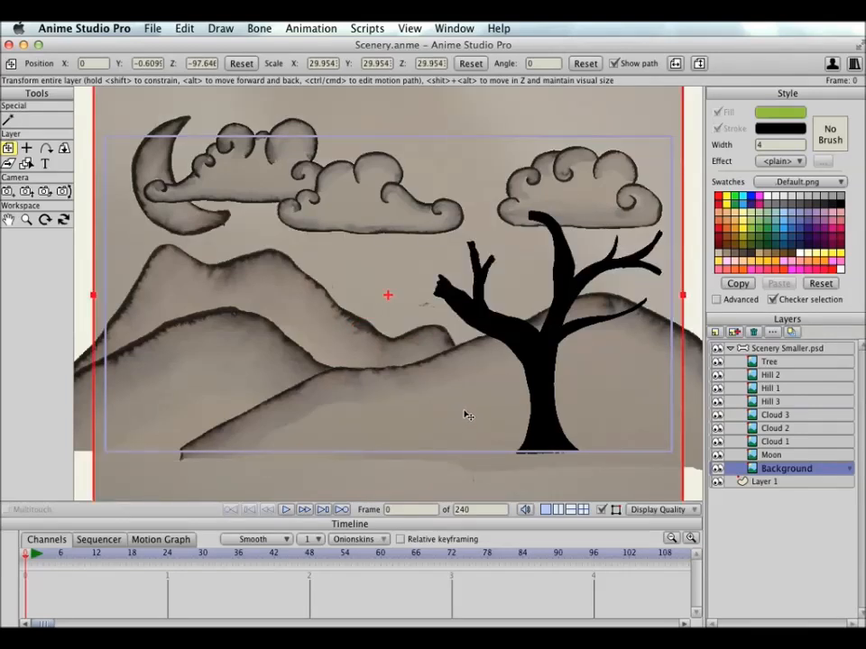
Step: Push the Moon layer back to a Z of about -11.7 while maintaining its visual size
{"action": "left_click", "coordinate": [770, 456]}
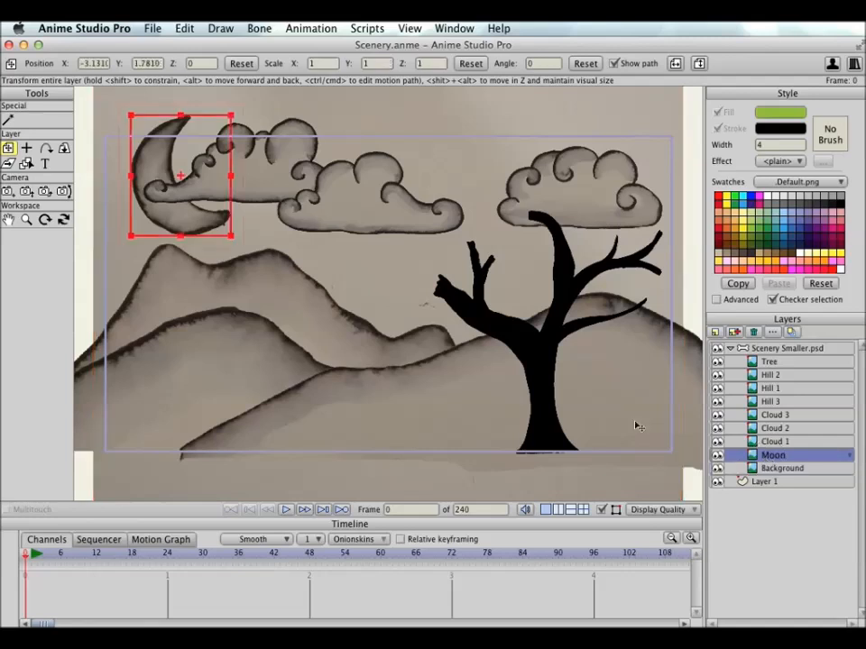
{"action": "left_click_drag", "start_coordinate": [213, 434], "coordinate": [213, 389]}
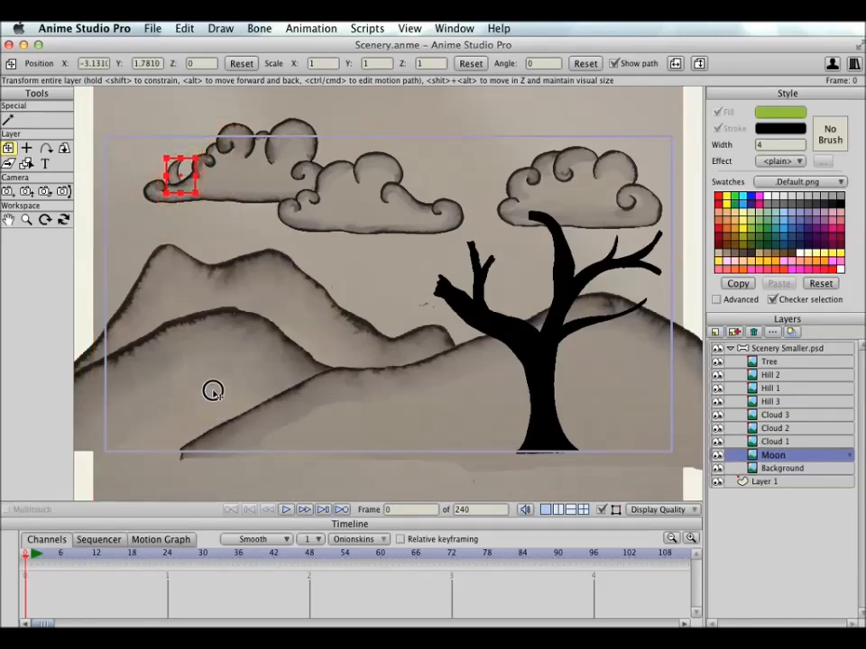
{"action": "key", "text": "super+z"}
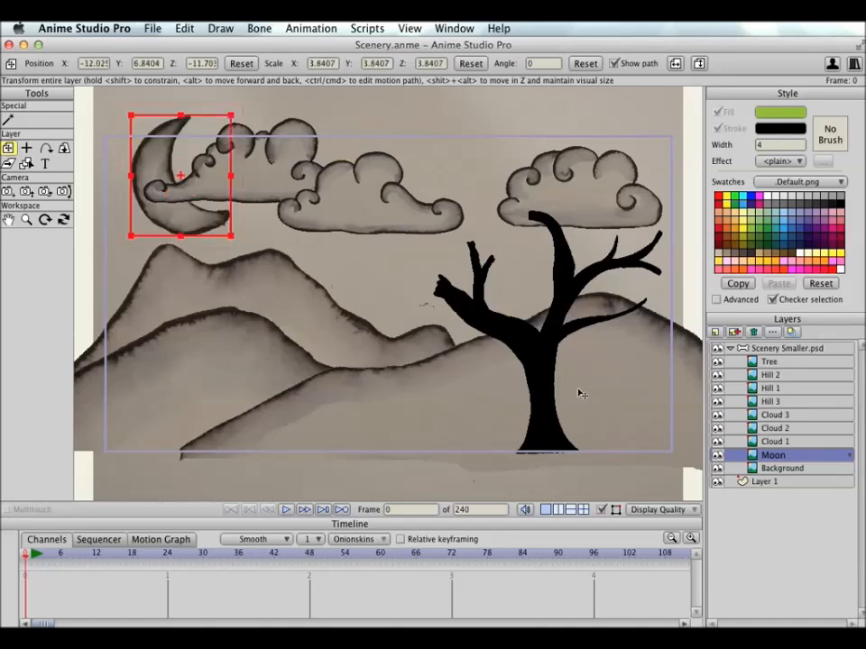
Step: Push Cloud 1, Cloud 2 and Cloud 3 back in depth while maintaining visual size, with Cloud 3 at a Z of about -8.16
{"action": "left_click", "coordinate": [796, 442]}
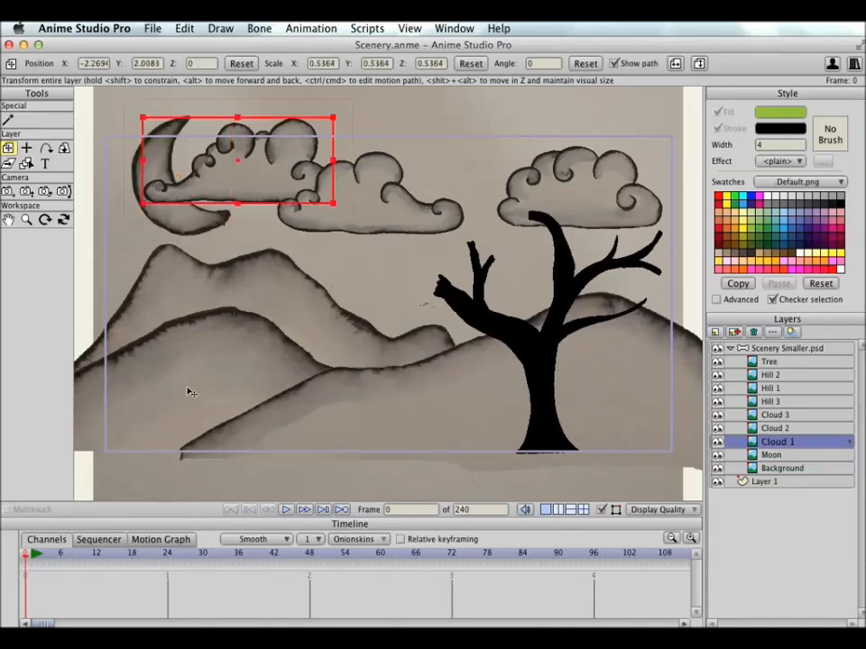
{"action": "left_click_drag", "start_coordinate": [332, 378], "coordinate": [331, 362]}
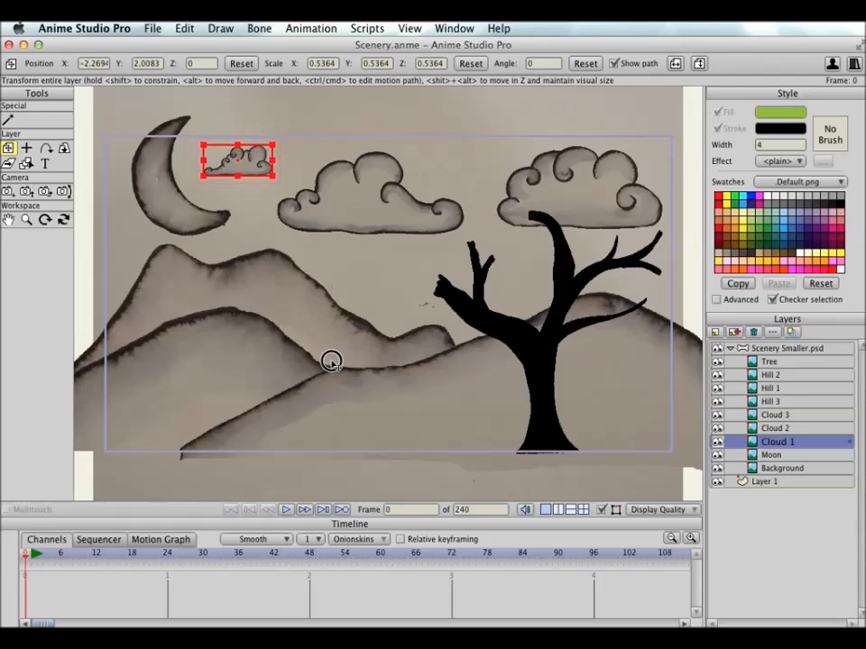
{"action": "key", "text": "super+z"}
{"action": "left_click", "coordinate": [782, 429]}
{"action": "left_click_drag", "start_coordinate": [511, 432], "coordinate": [564, 386]}
{"action": "key", "text": "super+z"}
{"action": "left_click", "coordinate": [778, 415]}
{"action": "left_click_drag", "start_coordinate": [508, 415], "coordinate": [505, 383]}
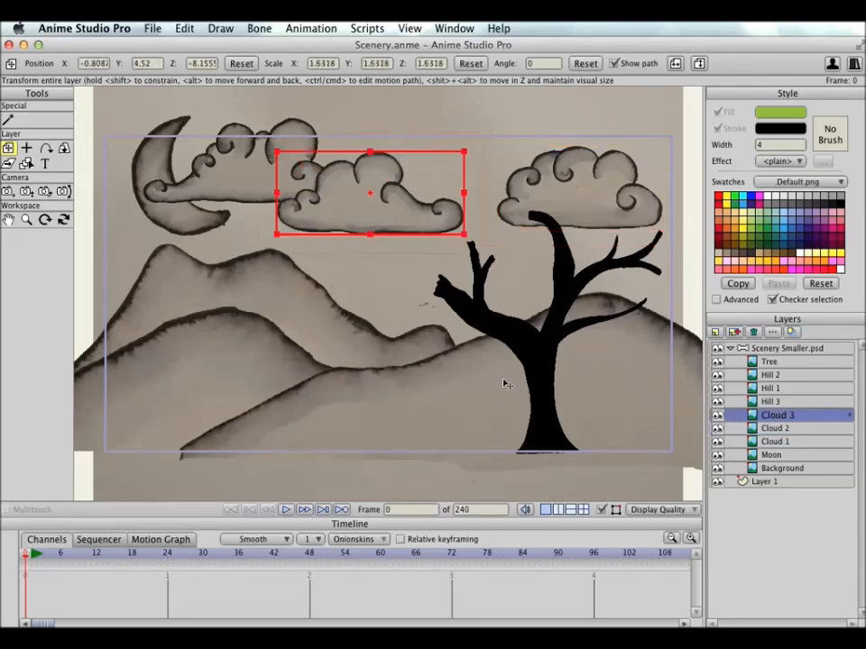
Step: Push Hill 3 back to a Z of about -9.48 and Hill 1 to about -8.93 while maintaining their visual size
{"action": "left_click", "coordinate": [754, 403]}
{"action": "left_click_drag", "start_coordinate": [407, 415], "coordinate": [405, 388]}
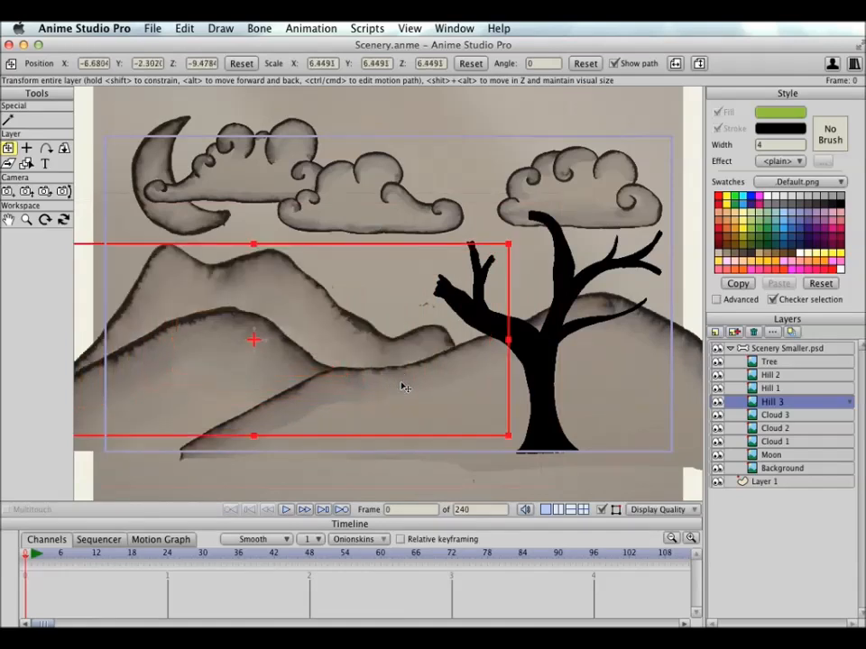
{"action": "left_click", "coordinate": [776, 389]}
{"action": "left_click_drag", "start_coordinate": [413, 440], "coordinate": [398, 414]}
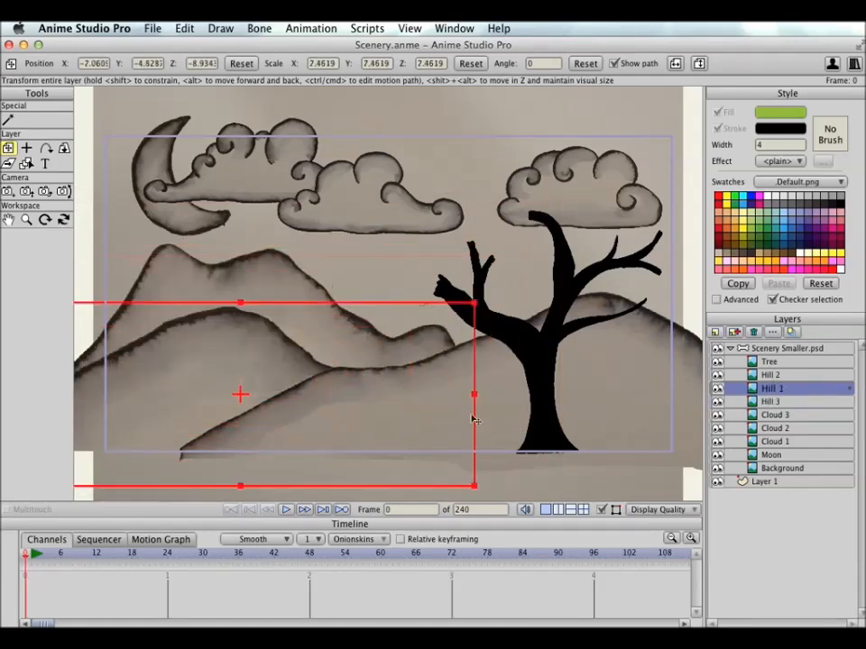
Step: Push Hill 2 back in depth and bring Tree forward to a Z of about 1.93, maintaining both layers' visual size
{"action": "left_click", "coordinate": [776, 375]}
{"action": "left_click_drag", "start_coordinate": [590, 423], "coordinate": [592, 396]}
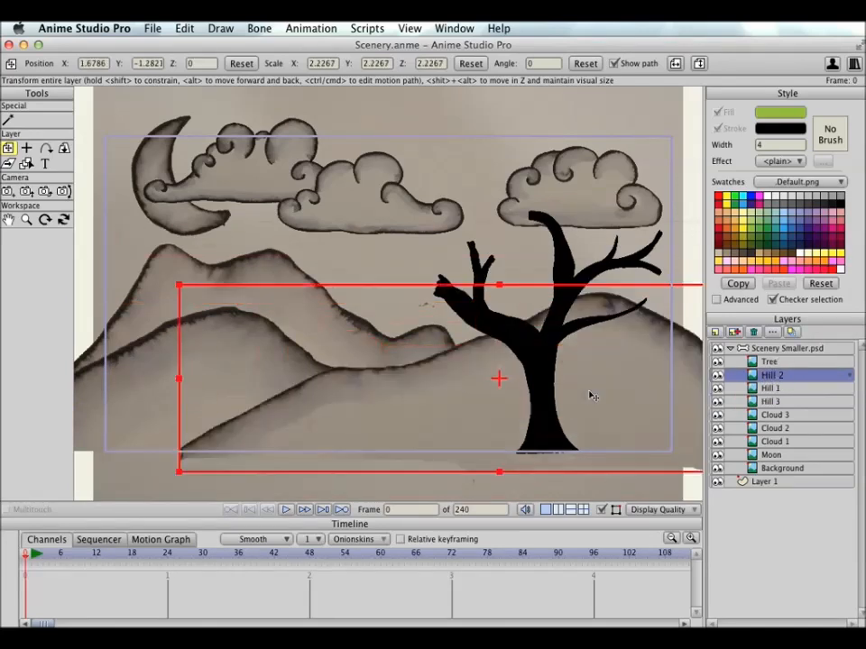
{"action": "left_click", "coordinate": [771, 362]}
{"action": "left_click_drag", "start_coordinate": [598, 355], "coordinate": [603, 376]}
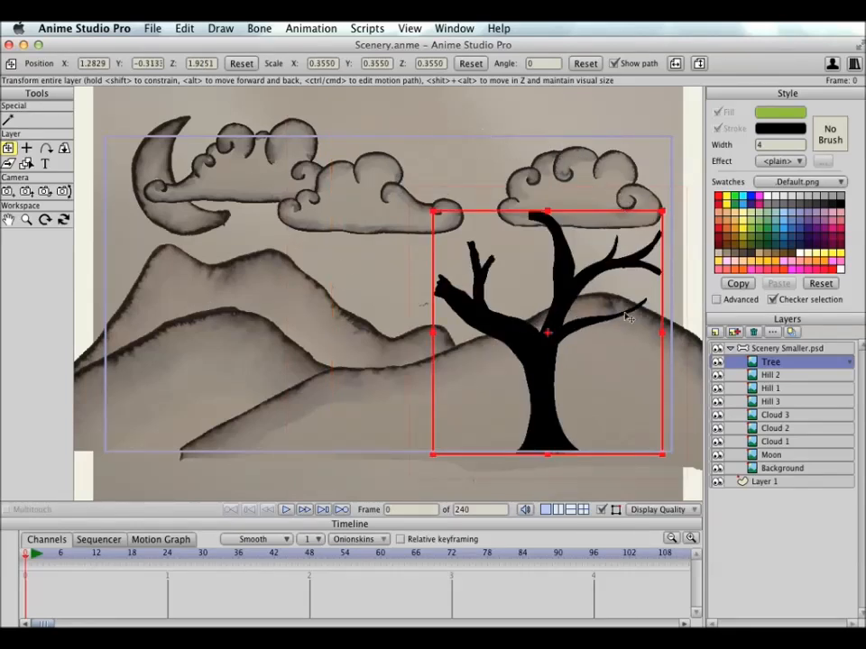
Step: Orbit the workspace to examine the new depth spacing between the scenery layers, and reset the view
{"action": "left_click", "coordinate": [63, 219]}
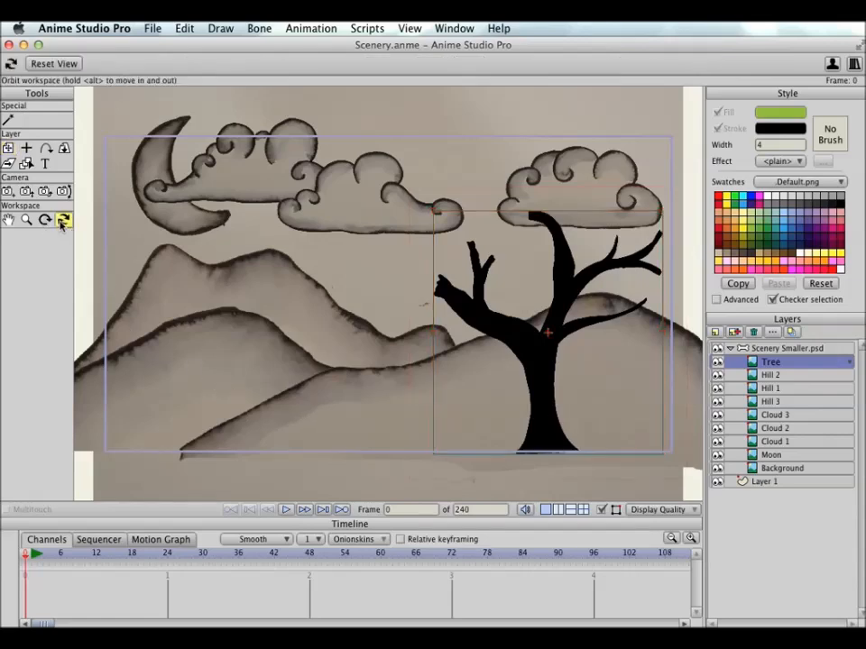
{"action": "left_click_drag", "start_coordinate": [320, 233], "coordinate": [431, 286]}
{"action": "scroll", "coordinate": [431, 286], "scroll_direction": "down", "scroll_amount": 10}
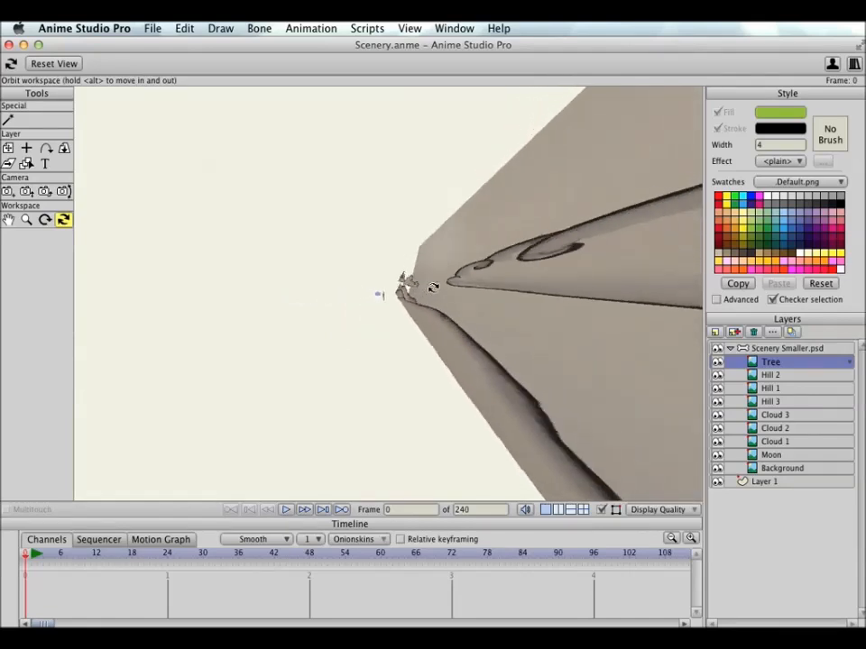
{"action": "left_click_drag", "start_coordinate": [545, 313], "coordinate": [419, 298]}
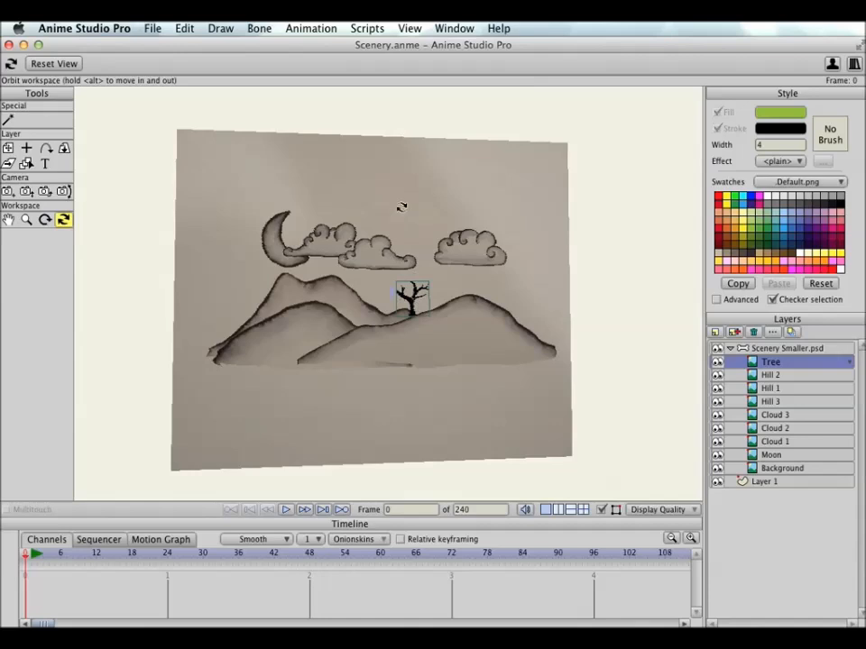
{"action": "left_click_drag", "start_coordinate": [518, 274], "coordinate": [506, 328]}
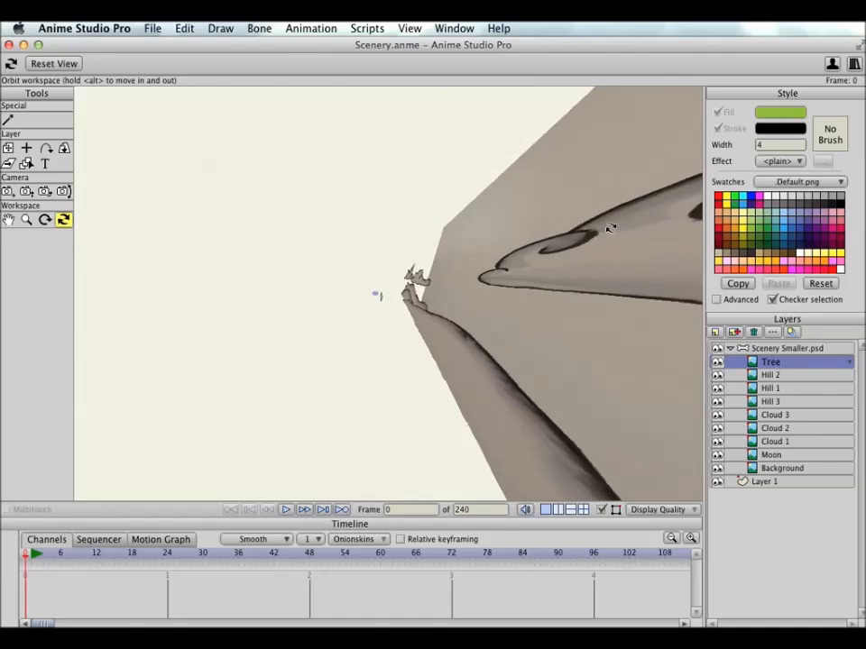
{"action": "left_click_drag", "start_coordinate": [432, 350], "coordinate": [492, 329]}
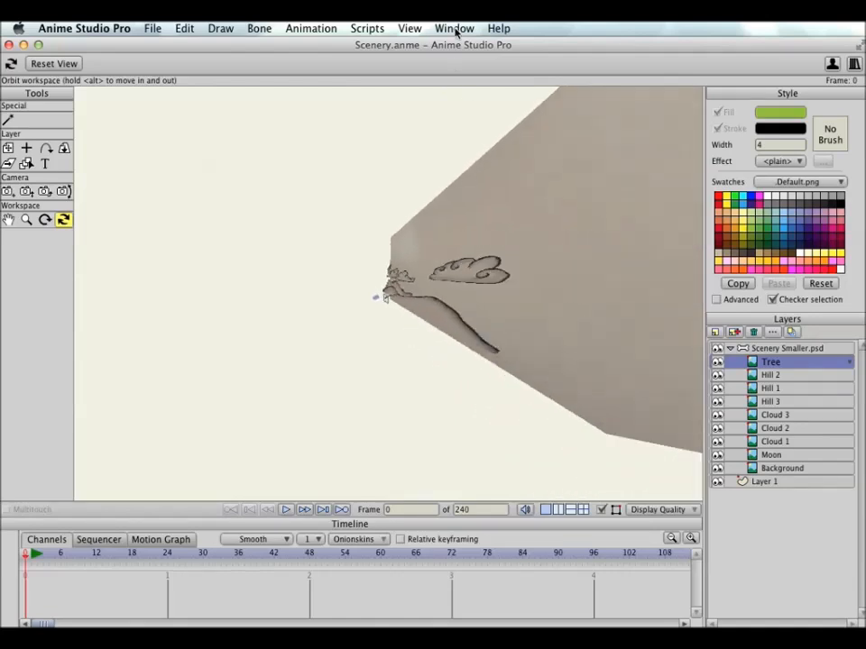
{"action": "left_click", "coordinate": [409, 28]}
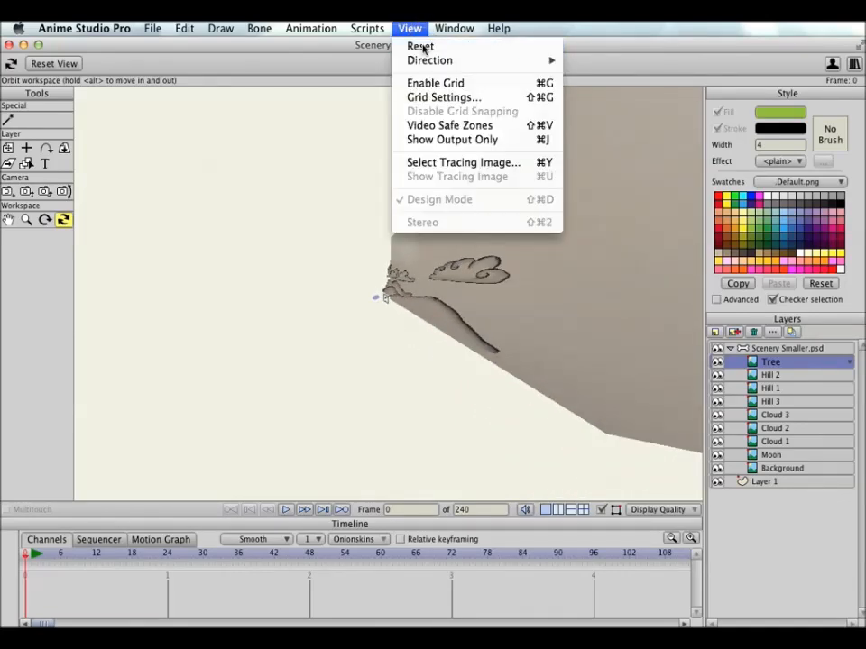
{"action": "left_click", "coordinate": [421, 47]}
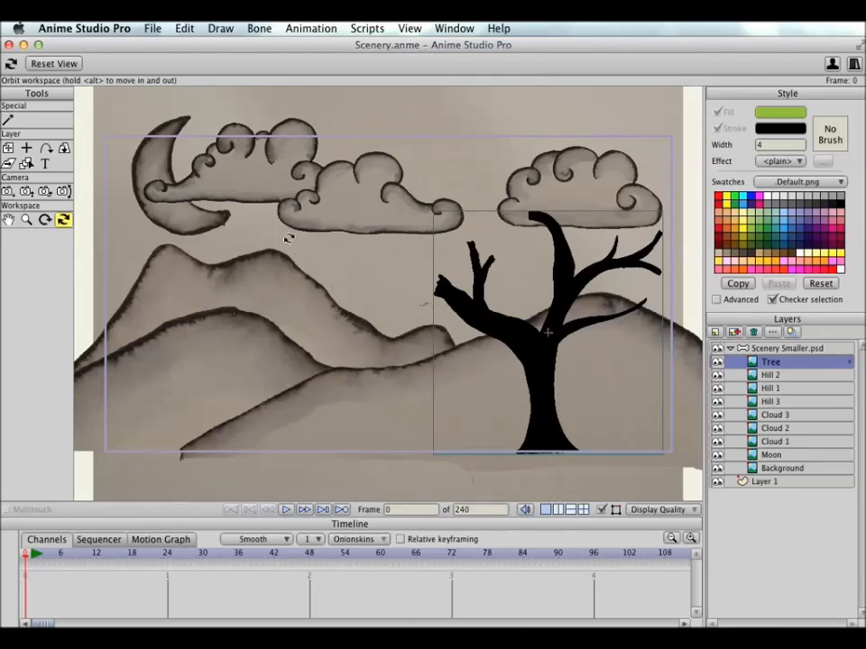
Step: Track the camera to about X -0.31, Y 0.04 and Z 1.78 to test the parallax between the layers
{"action": "left_click", "coordinate": [8, 190]}
{"action": "left_click_drag", "start_coordinate": [308, 327], "coordinate": [365, 389]}
{"action": "left_click_drag", "start_coordinate": [371, 499], "coordinate": [331, 197]}
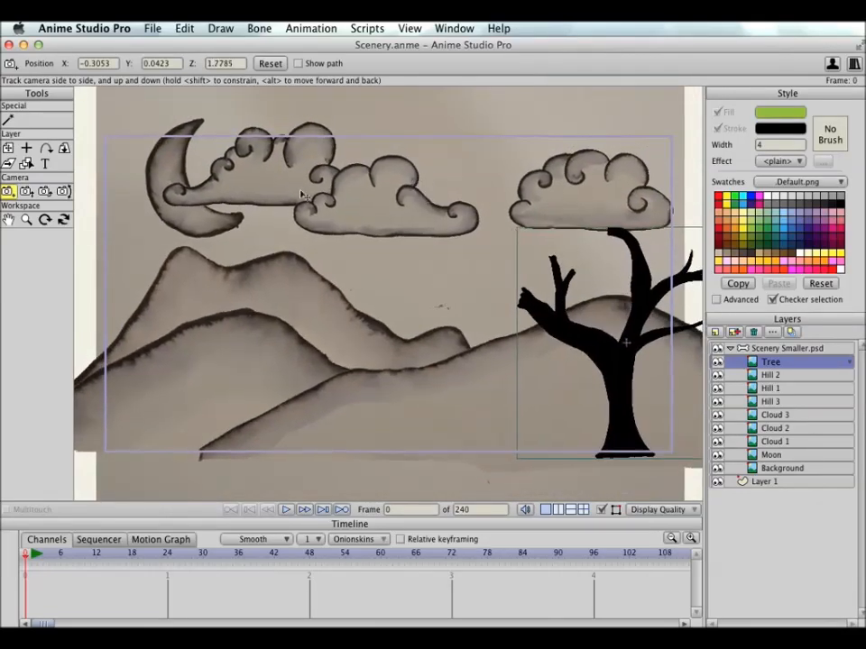
Step: Try rotating the camera to a pan of about 1.70 and a tilt of 4.50, and undo the rotation
{"action": "left_click", "coordinate": [63, 191]}
{"action": "mouse_move", "coordinate": [330, 303]}
{"action": "left_mouse_down"}
{"action": "mouse_move", "coordinate": [319, 285]}
{"action": "mouse_move", "coordinate": [337, 254]}
{"action": "mouse_move", "coordinate": [314, 218]}
{"action": "mouse_move", "coordinate": [254, 298]}
{"action": "mouse_move", "coordinate": [244, 333]}
{"action": "mouse_move", "coordinate": [313, 341]}
{"action": "mouse_move", "coordinate": [326, 313]}
{"action": "left_mouse_up"}
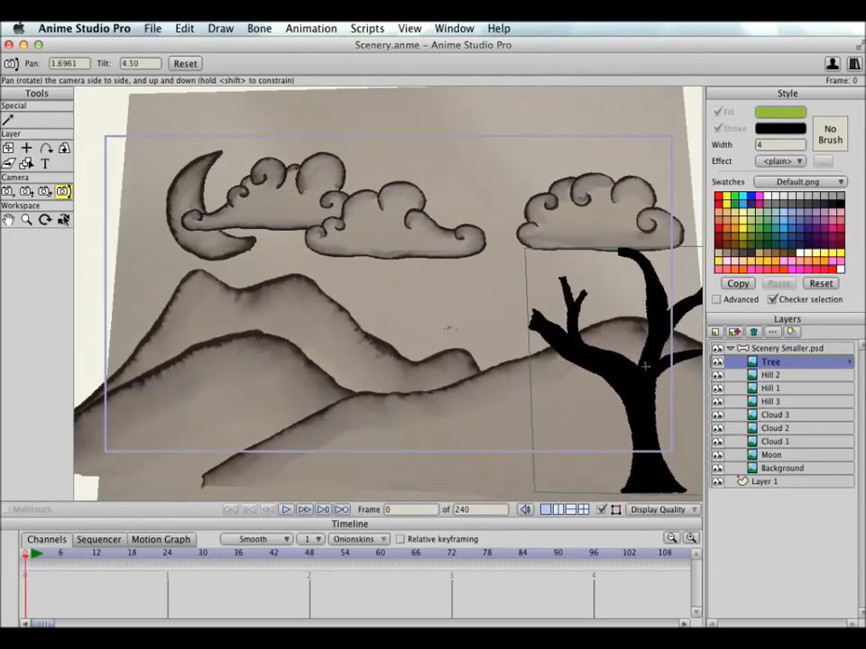
{"action": "key", "text": "super+z"}
Step: Track the camera to about X -0.21 and Y 0.08, and switch to the Transform Layer tool for the Tree layer
{"action": "left_click", "coordinate": [7, 192]}
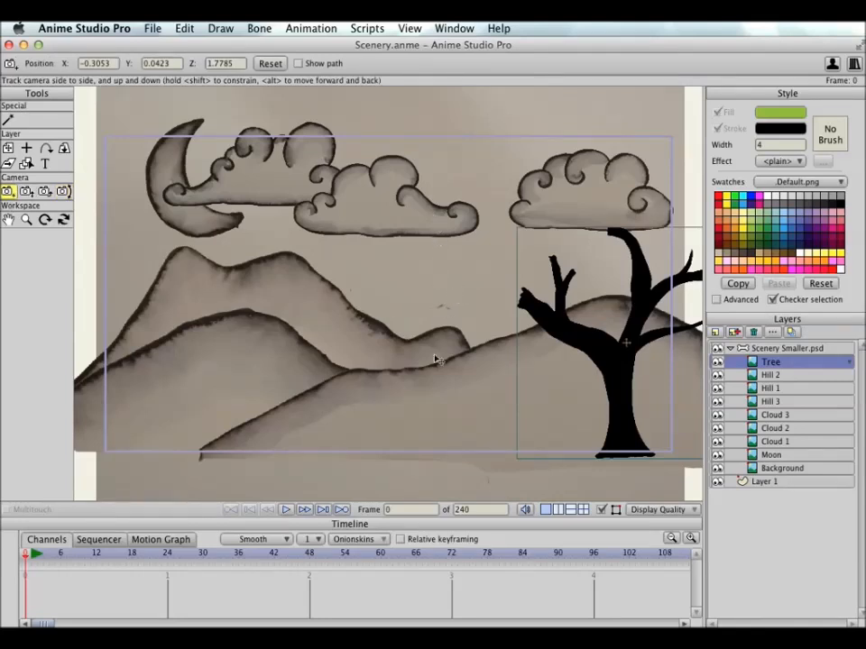
{"action": "left_click_drag", "start_coordinate": [290, 232], "coordinate": [328, 257]}
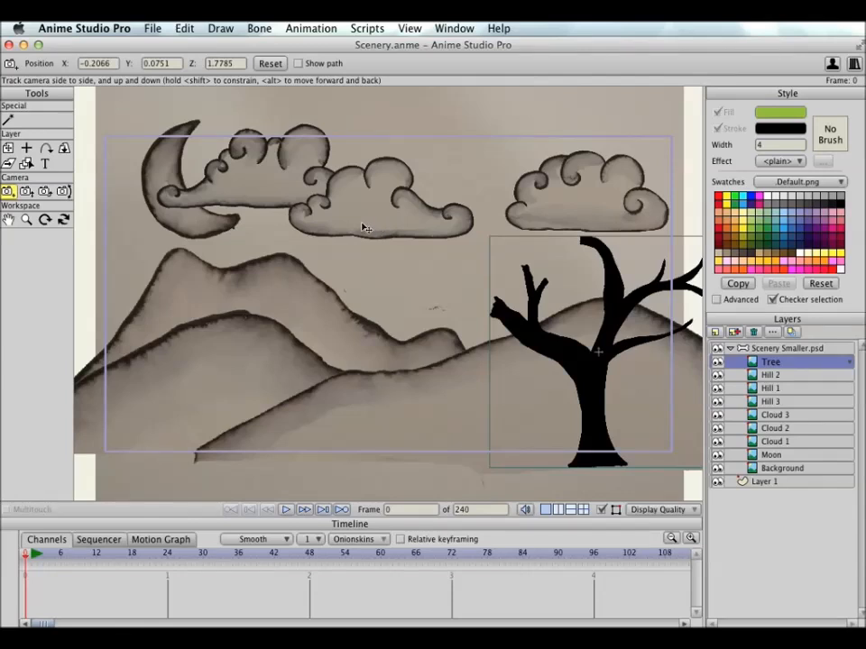
{"action": "left_click", "coordinate": [8, 149]}
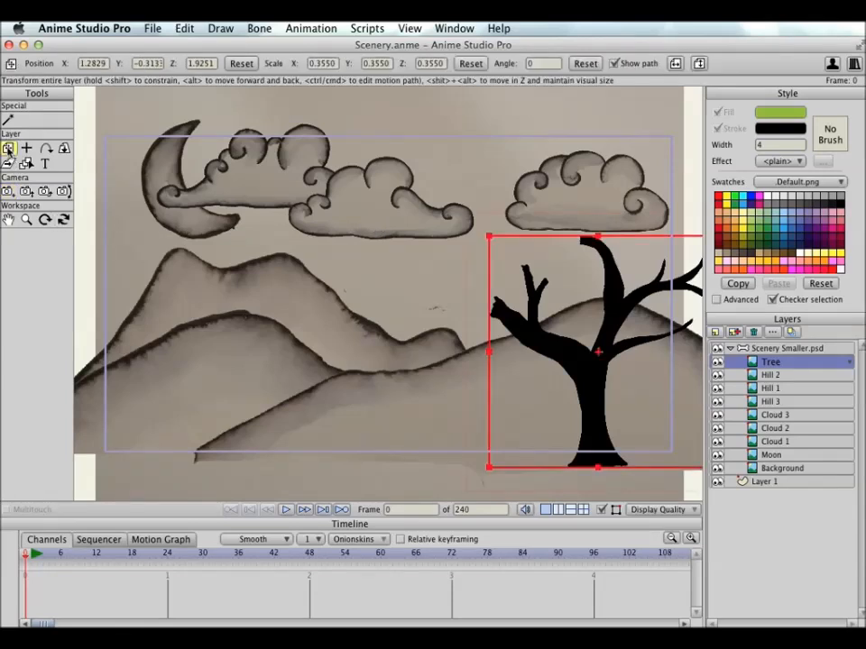